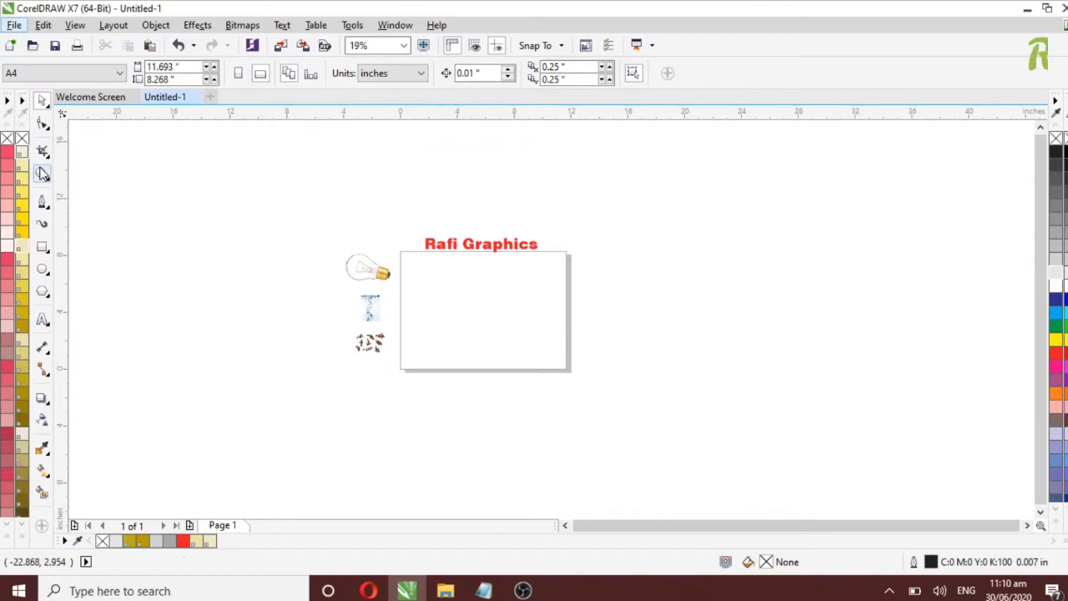
Read the Notepad notes on which images the photo manipulation needs, and return to the CorelDRAW page
click(42, 172)
drag(330, 221, 577, 382)
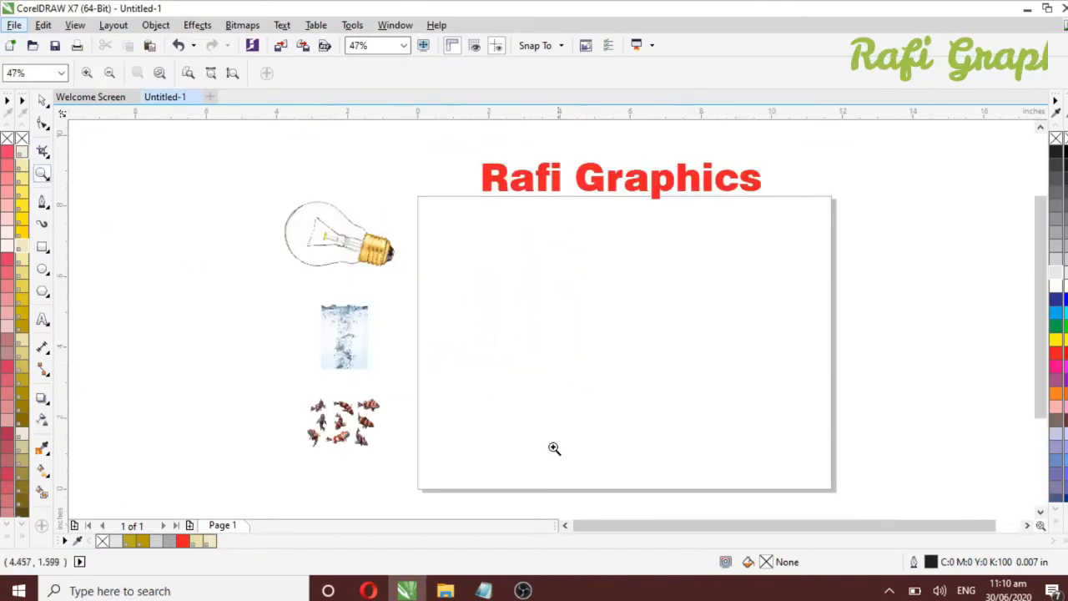
click(42, 101)
click(484, 590)
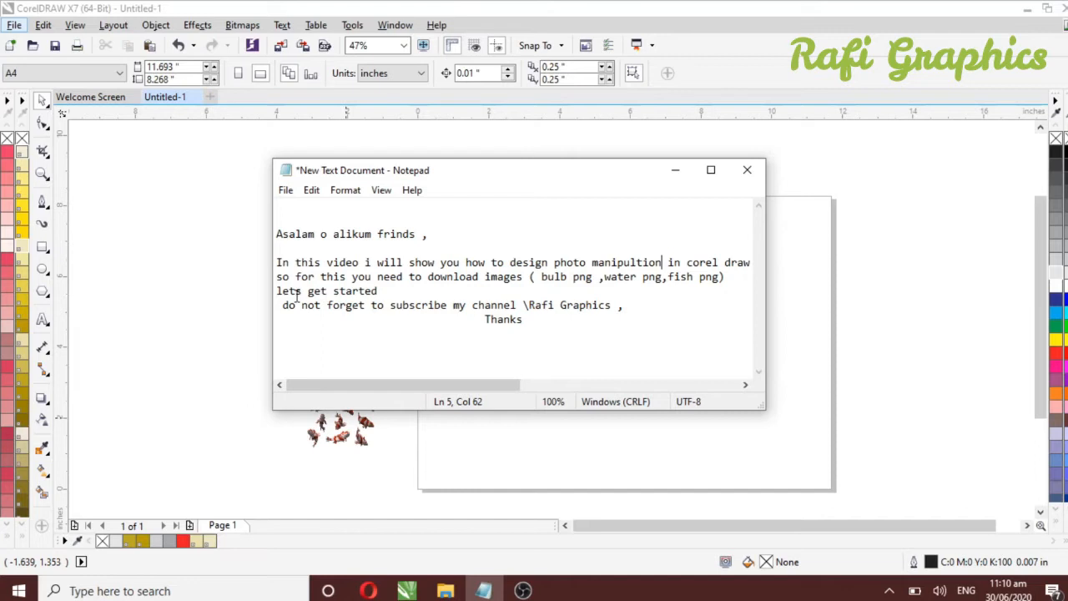
click(675, 171)
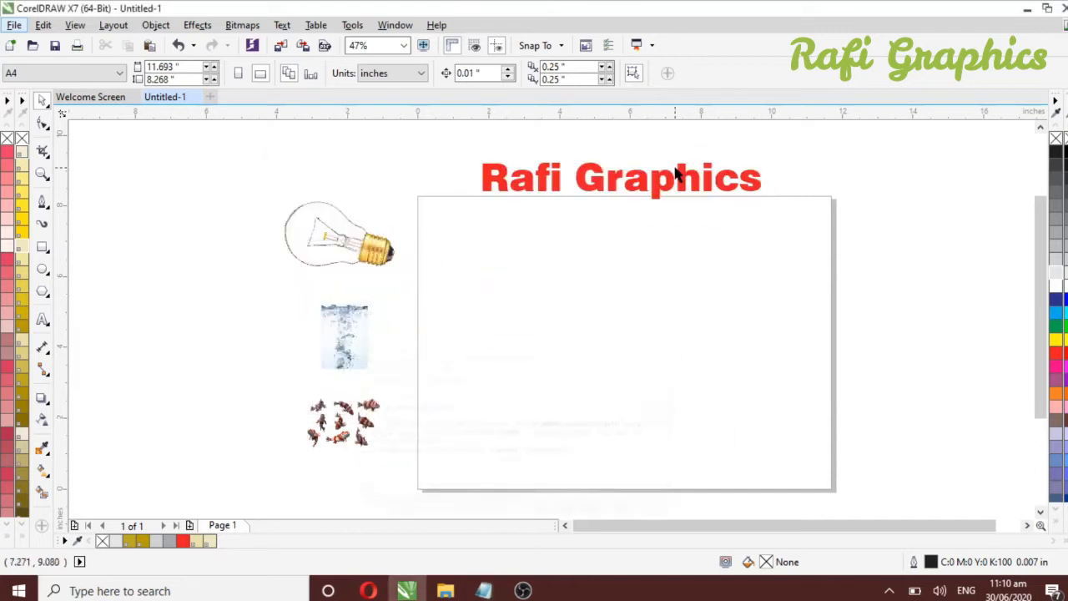
Move the light bulb image to the middle of the page and enlarge it to about 7.2 by 5.0 inches
click(345, 238)
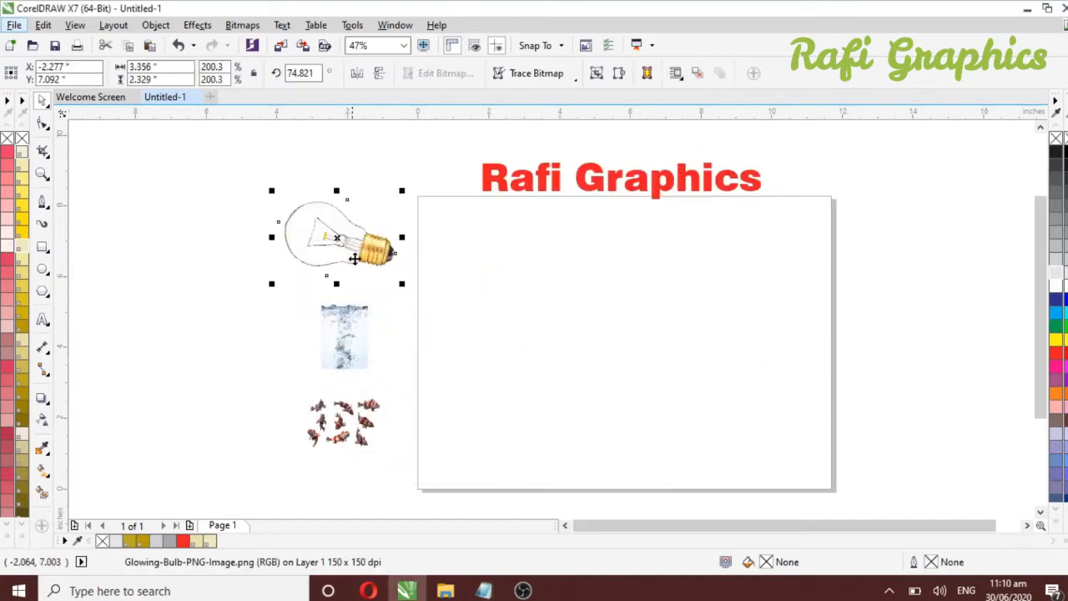
drag(338, 238, 619, 338)
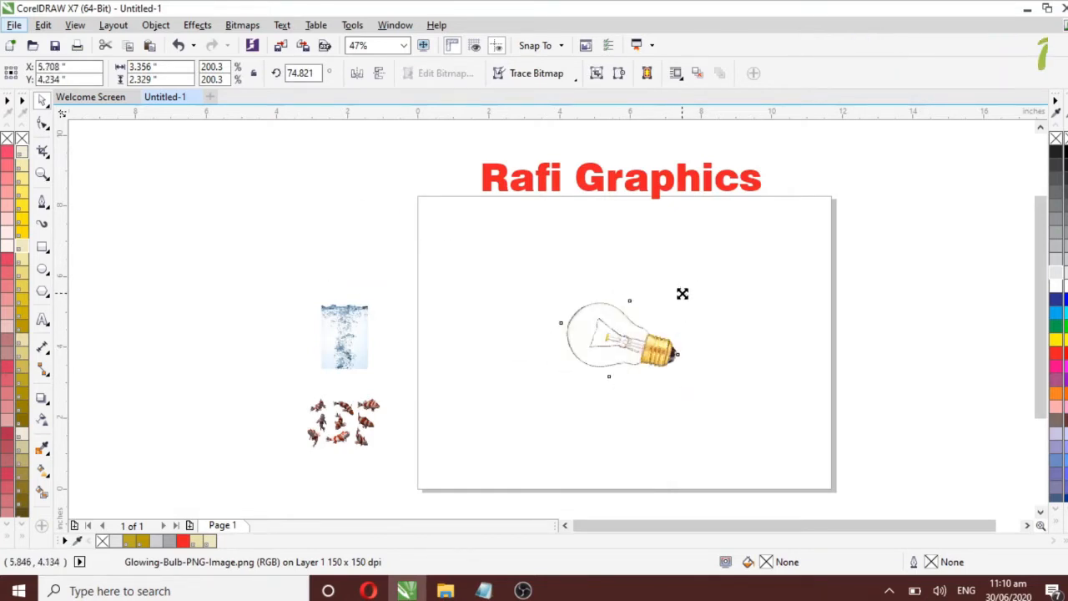
drag(683, 292, 750, 243)
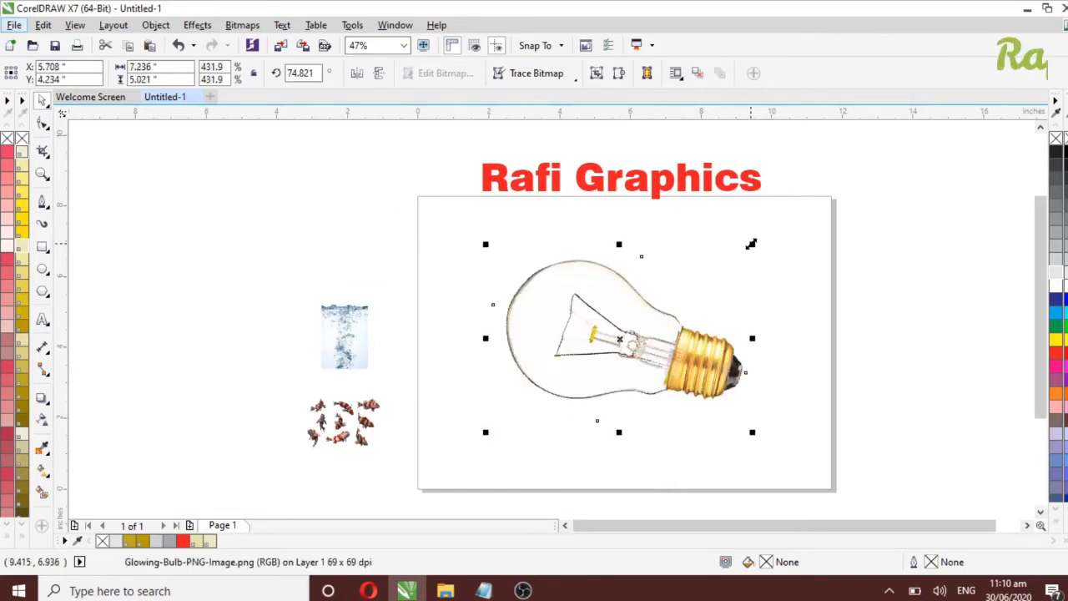
Lock the enlarged bulb image in place and clear the selection
click(623, 338)
right_click(693, 352)
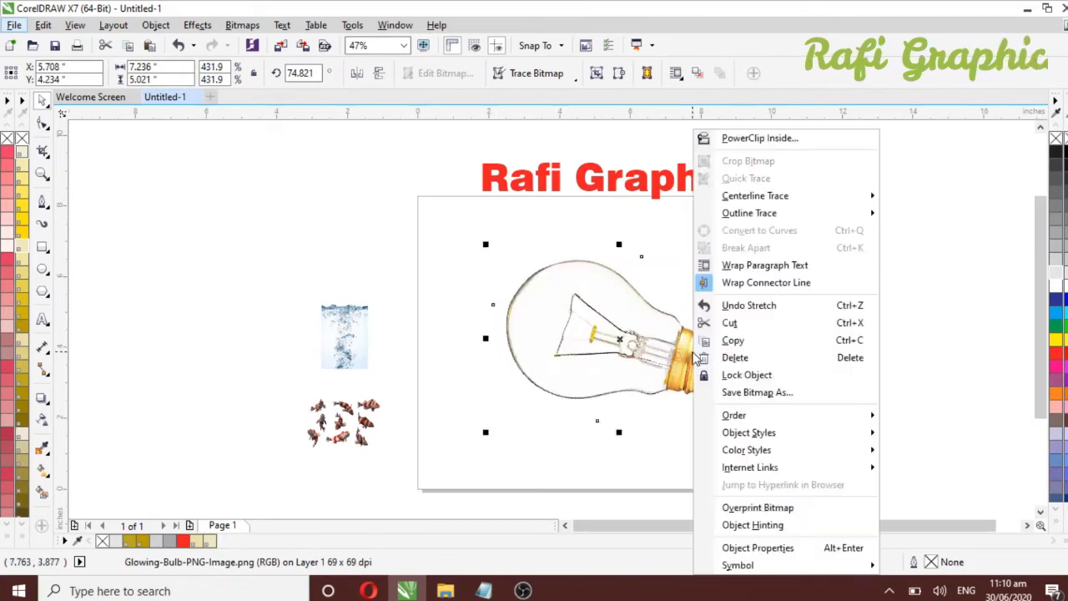
click(729, 375)
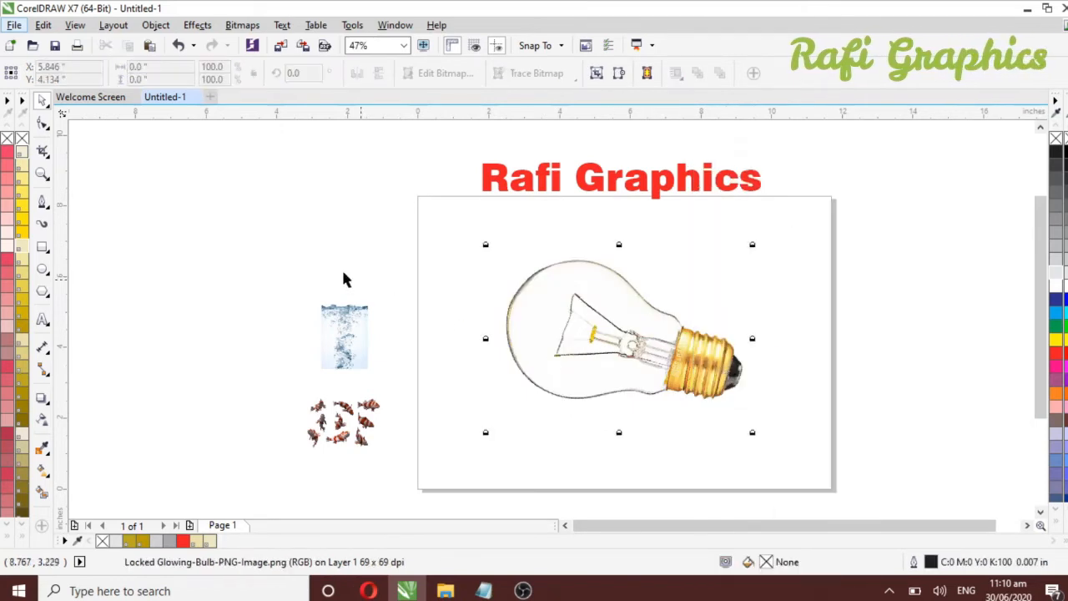
click(313, 265)
Start tracing the glass outline with the Pen tool, from the upper corner of the brass cap along the first bend of the neck
scroll(659, 317, up, 2)
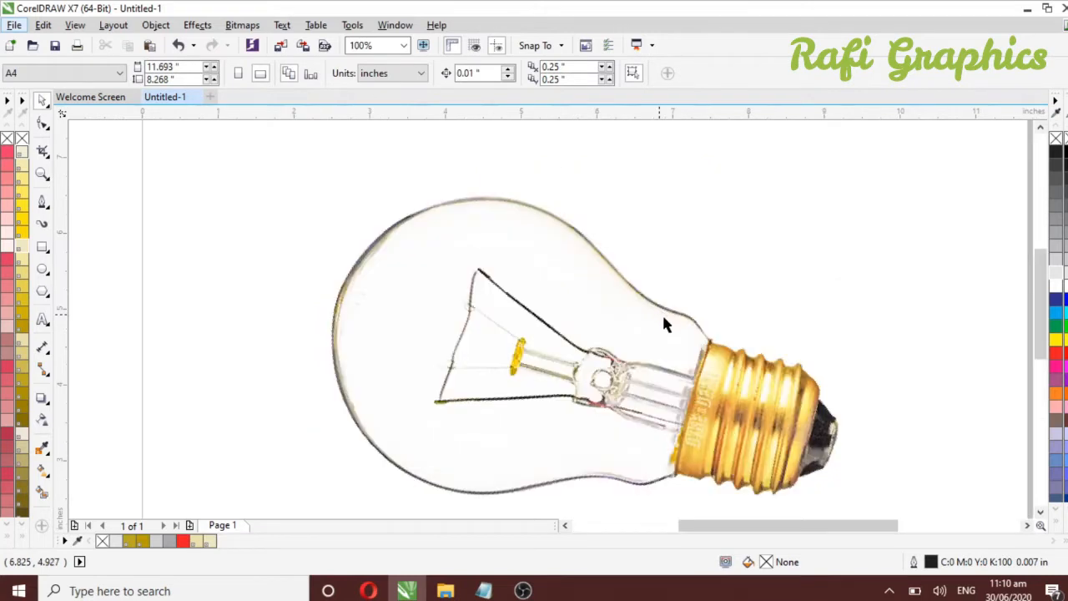
click(43, 204)
scroll(695, 345, up, 2)
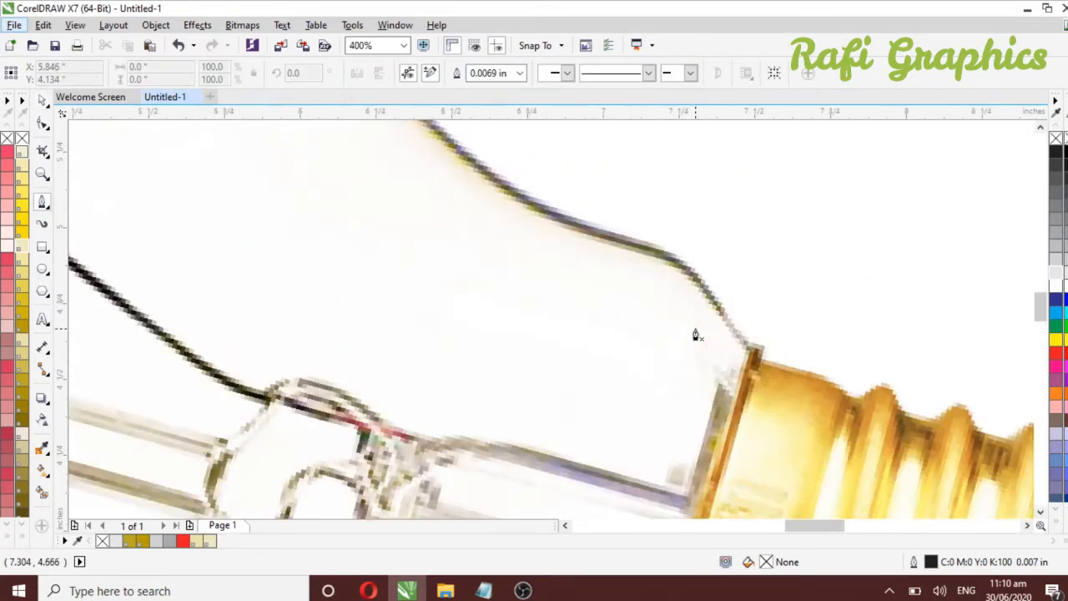
scroll(700, 328, up, 1)
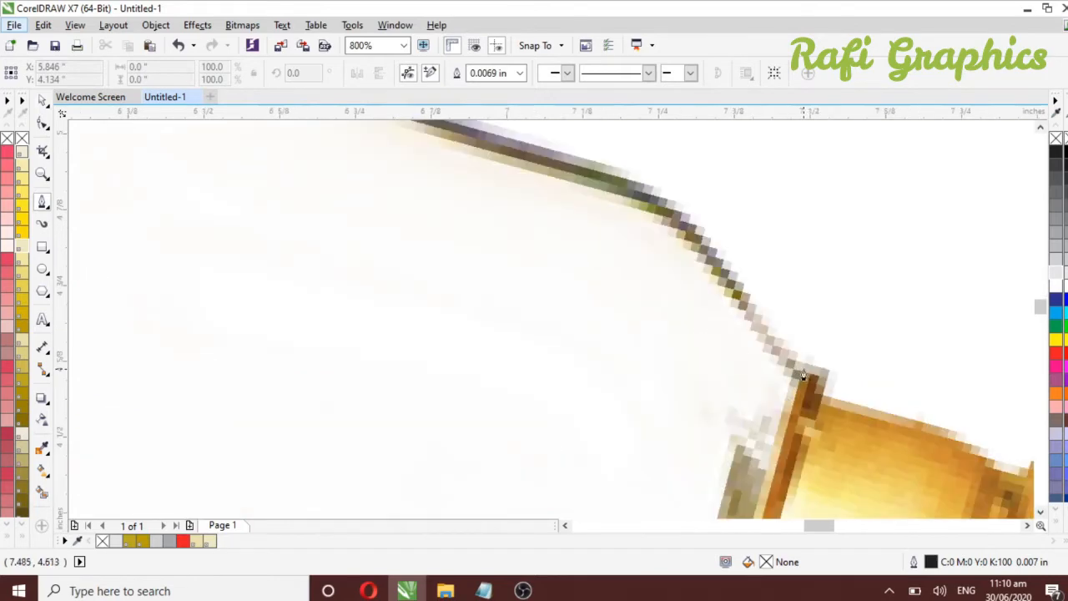
click(705, 255)
drag(556, 168, 458, 154)
Continue the Pen path along the concave upper edge of the bulb's neck, placing nodes up to the start of the slope
scroll(572, 180, down, 1)
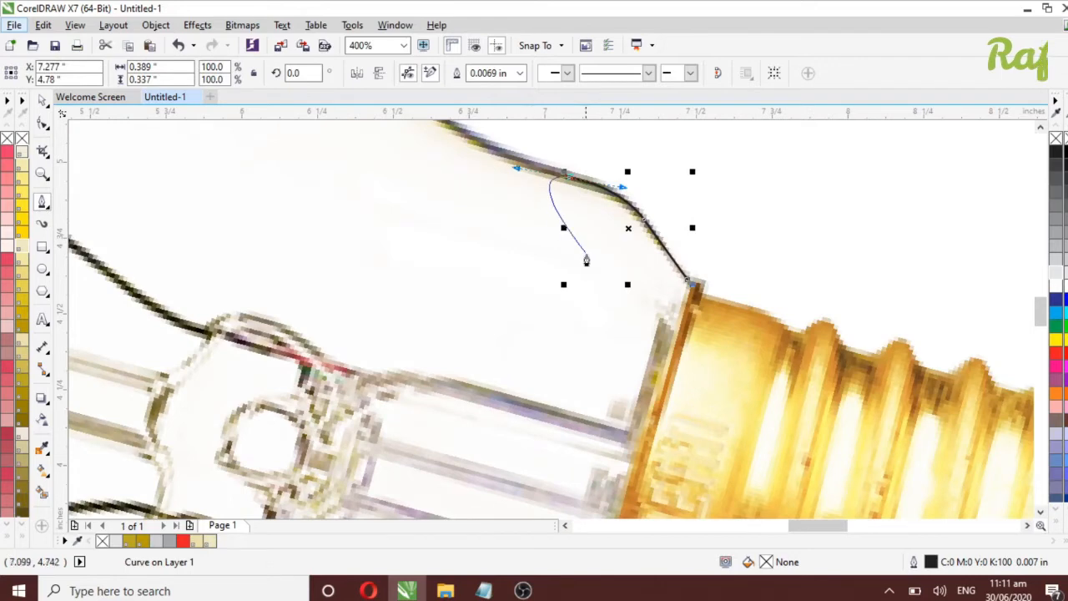
scroll(586, 260, down, 2)
scroll(539, 198, up, 2)
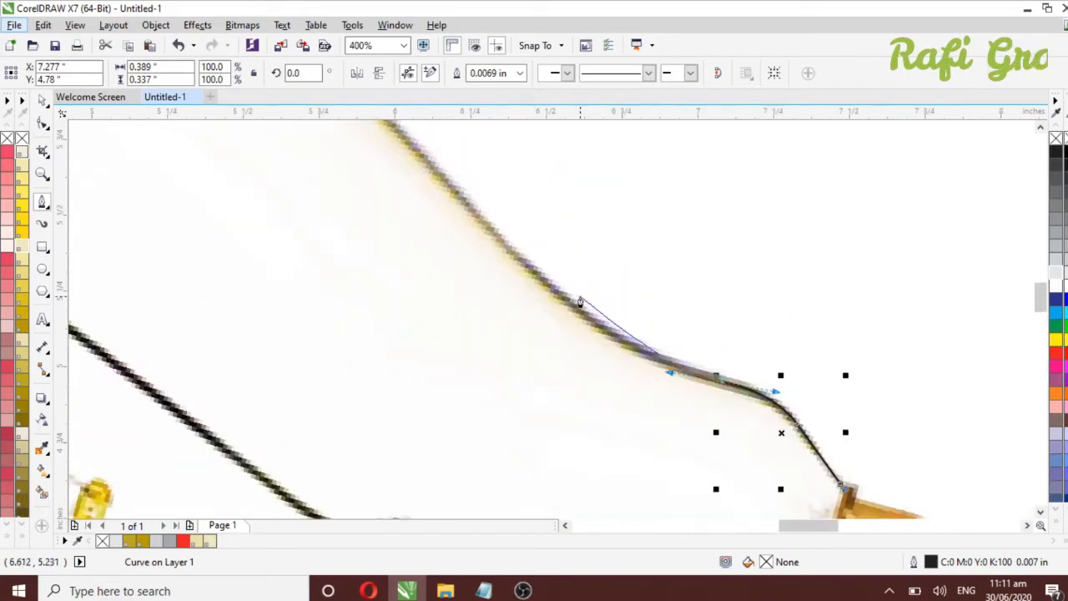
scroll(580, 302, up, 1)
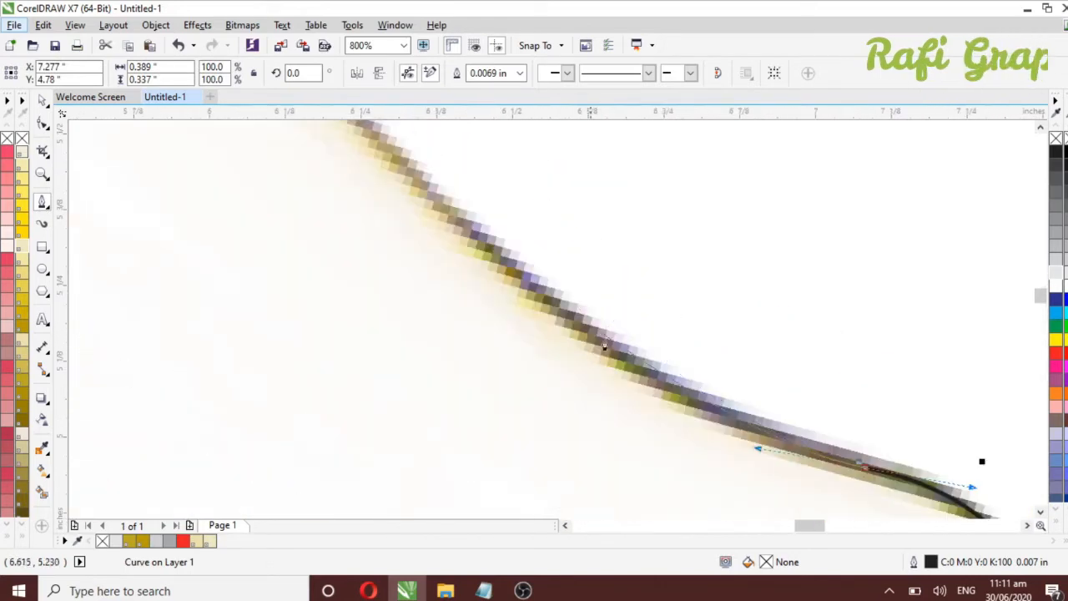
click(668, 386)
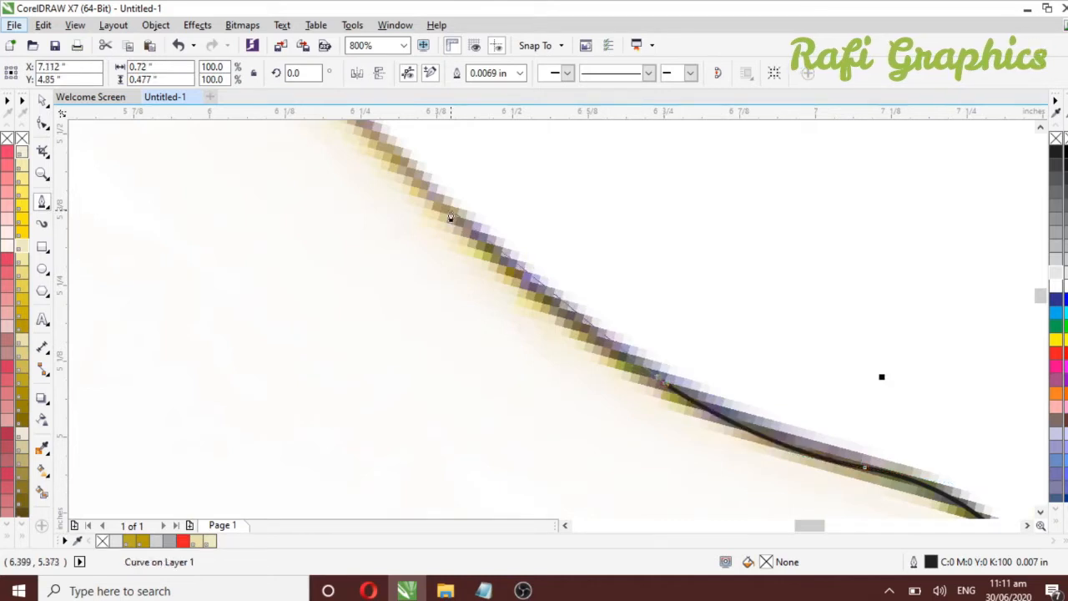
drag(451, 212, 434, 170)
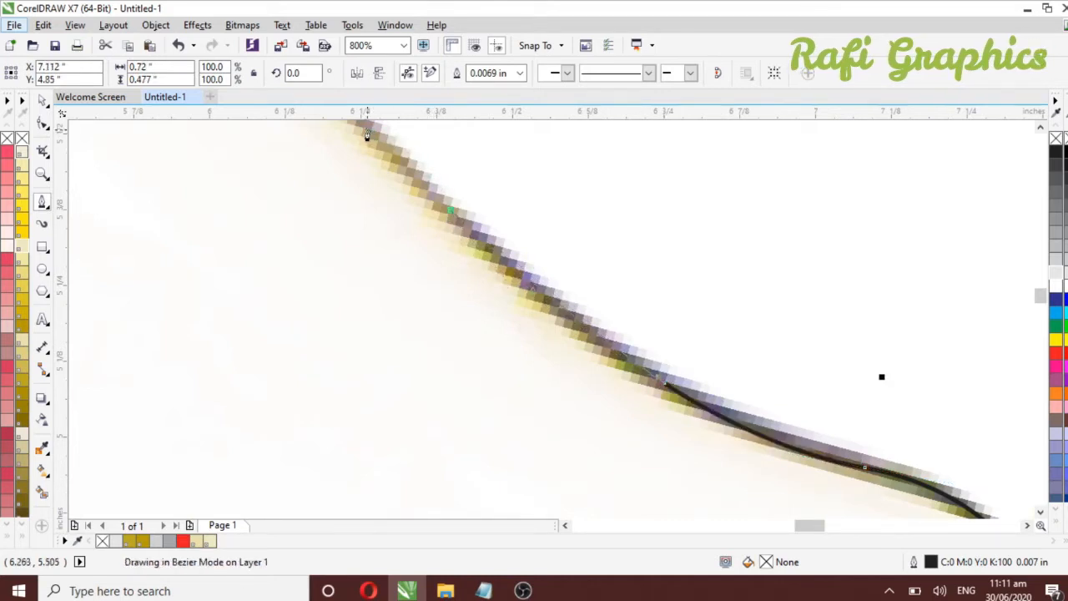
drag(367, 135, 389, 207)
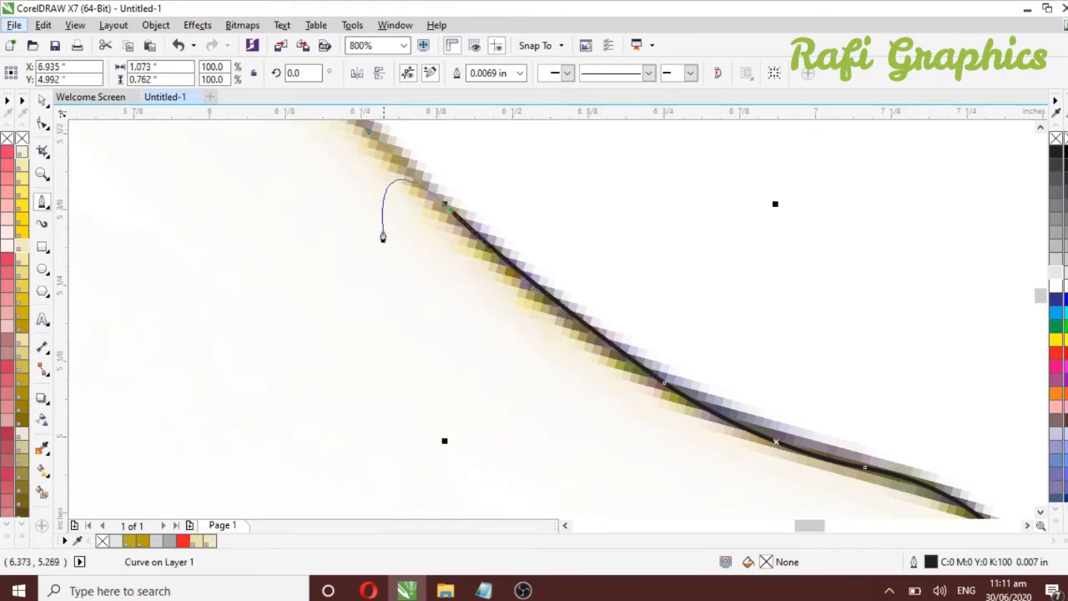
Extend the Pen path up the straight slope between the neck and the round part of the bulb
scroll(382, 236, down, 5)
scroll(364, 211, up, 3)
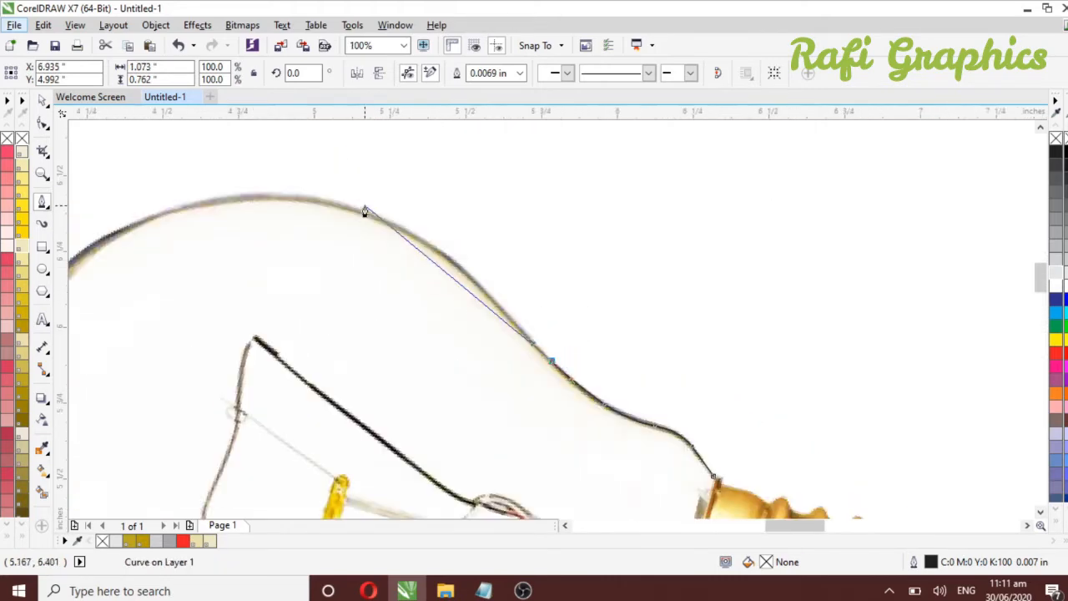
scroll(364, 211, up, 1)
scroll(334, 300, down, 2)
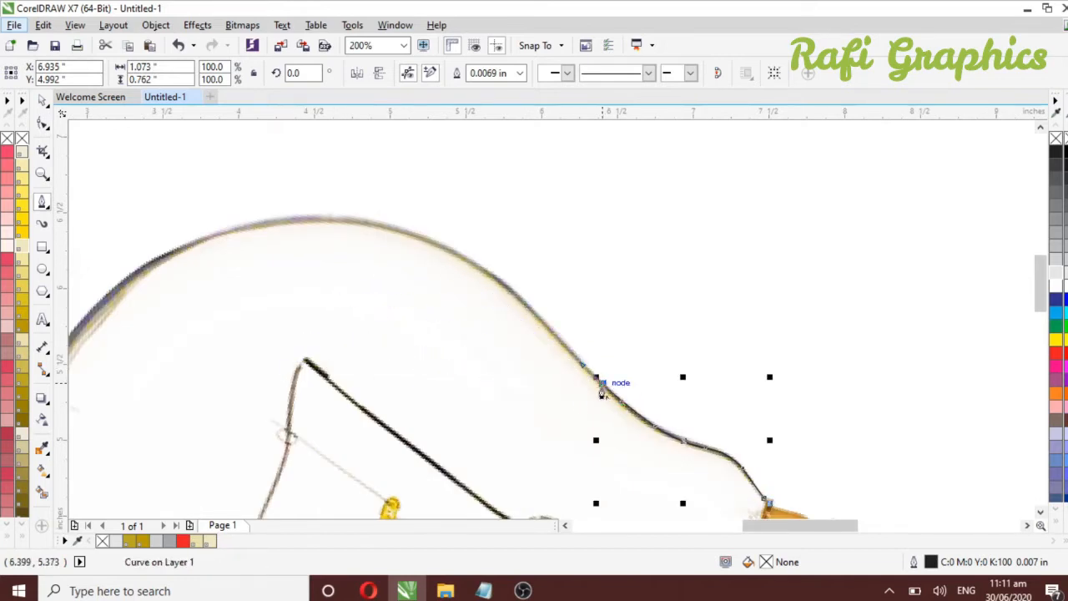
scroll(531, 339, up, 1)
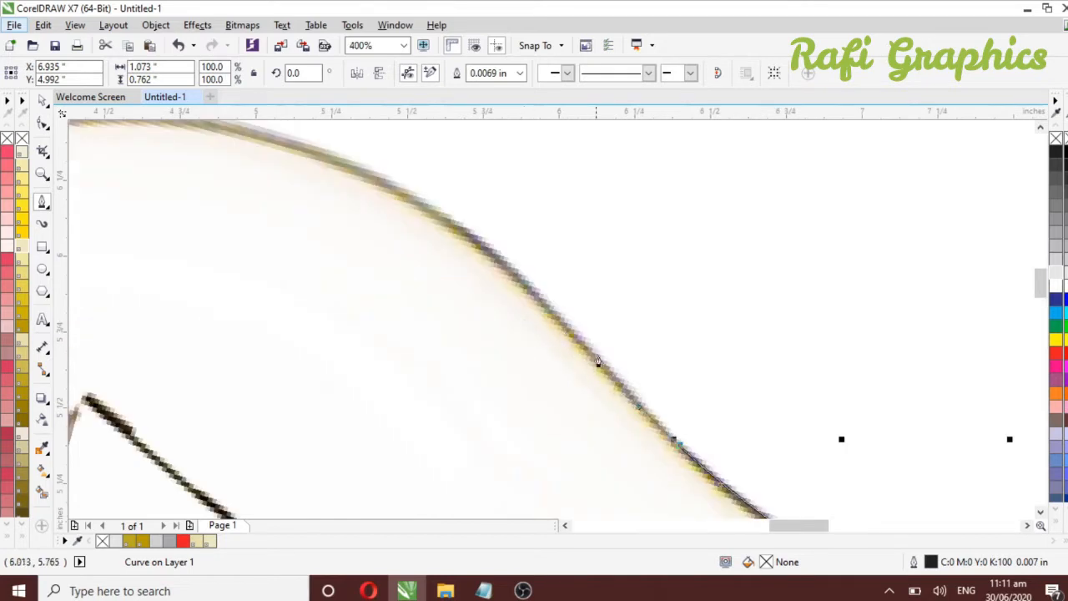
scroll(603, 371, up, 1)
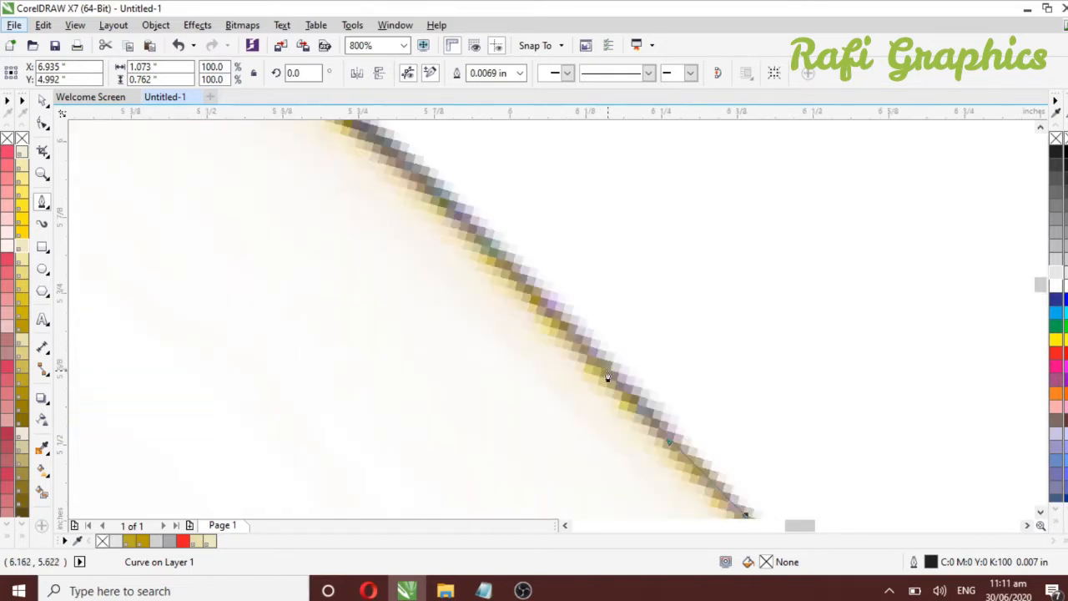
click(518, 277)
Carry the Pen path over the crown of the bulb and onto its upper-left shoulder with two curved segments
scroll(559, 317, down, 2)
scroll(497, 279, up, 2)
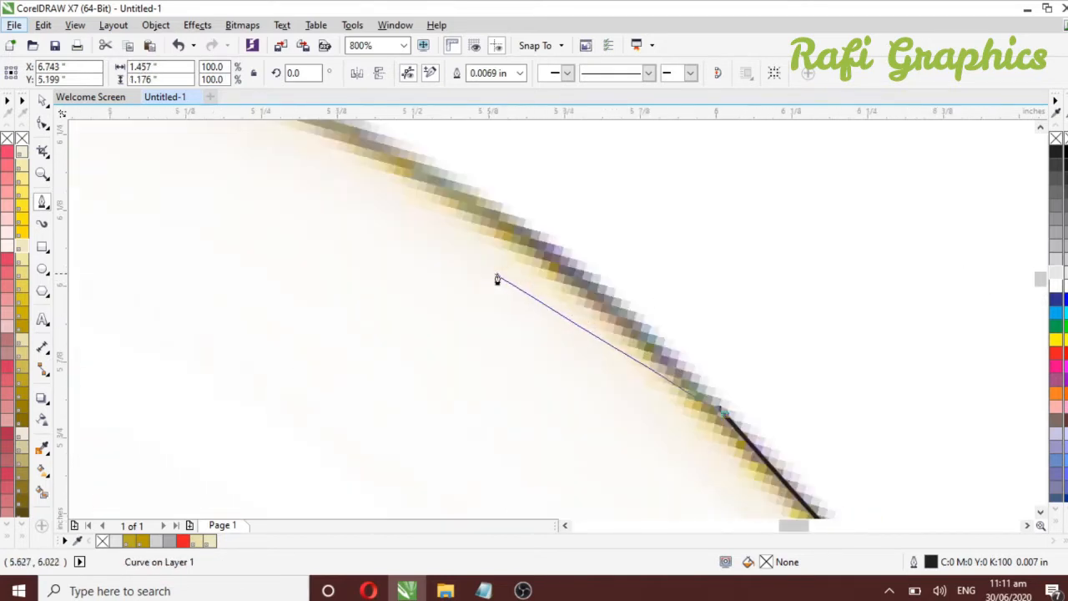
scroll(617, 310, down, 1)
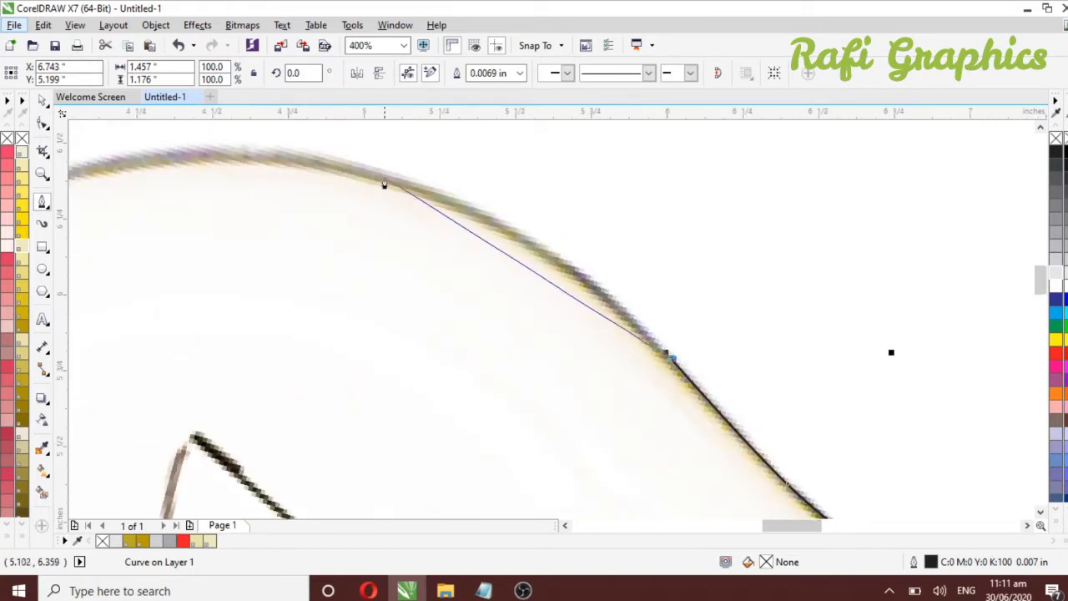
drag(290, 160, 219, 193)
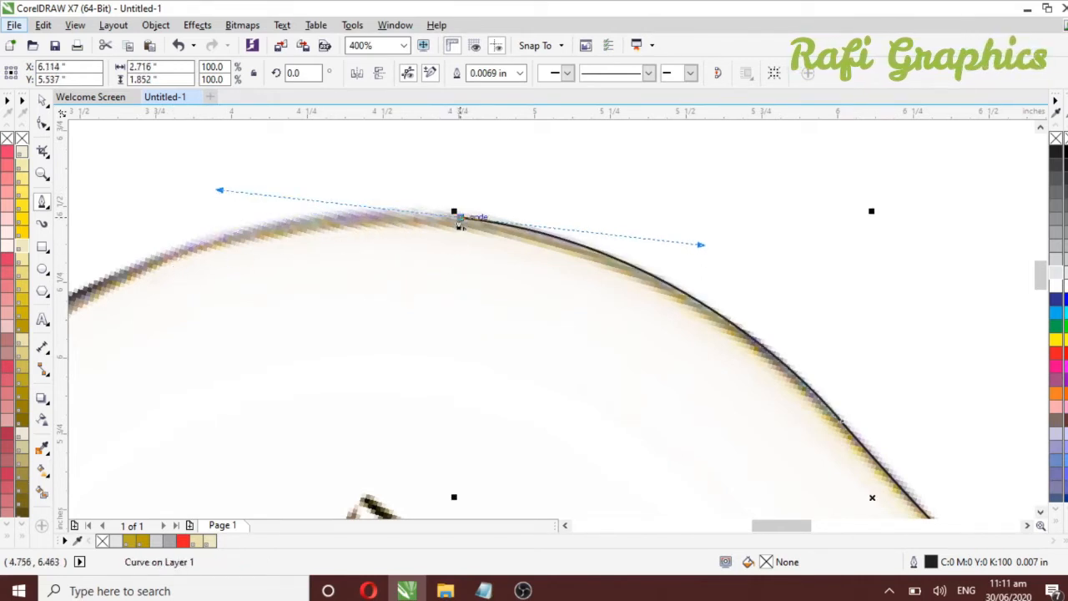
scroll(665, 250, down, 1)
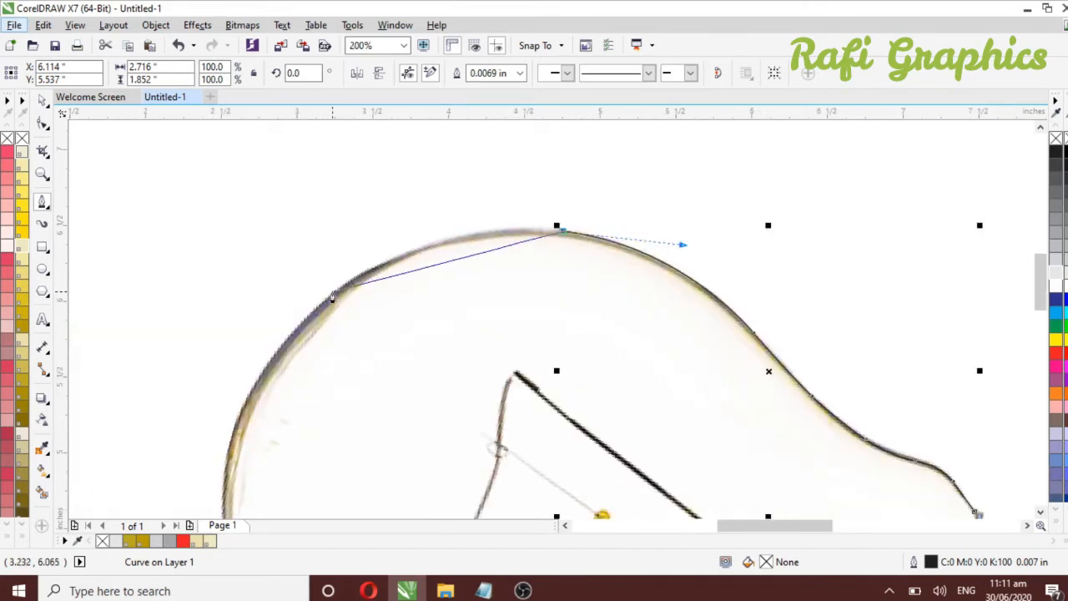
scroll(347, 292, up, 1)
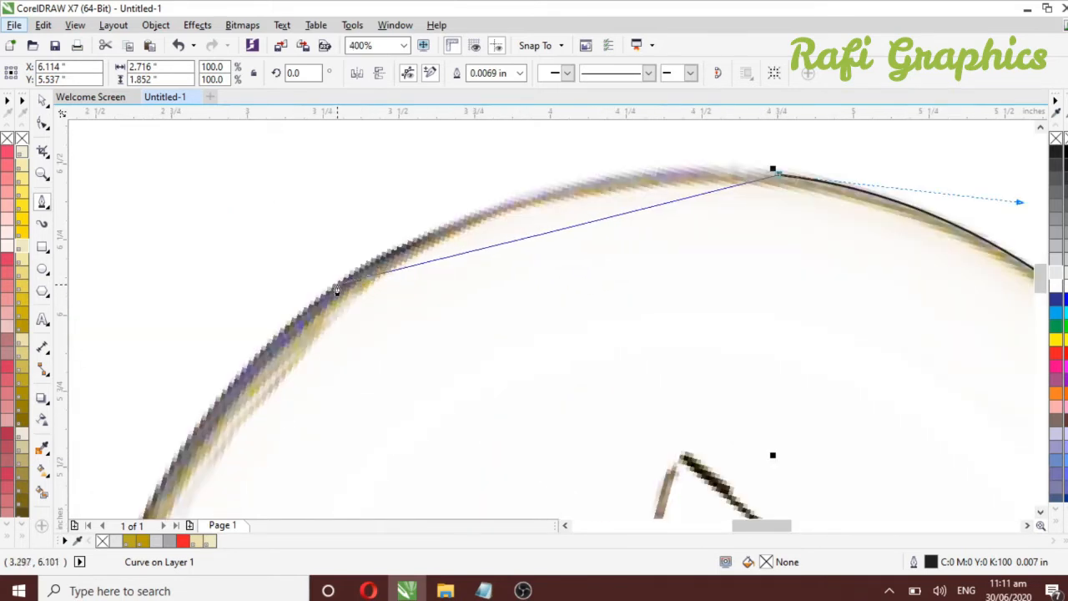
drag(336, 285, 124, 432)
key(space)
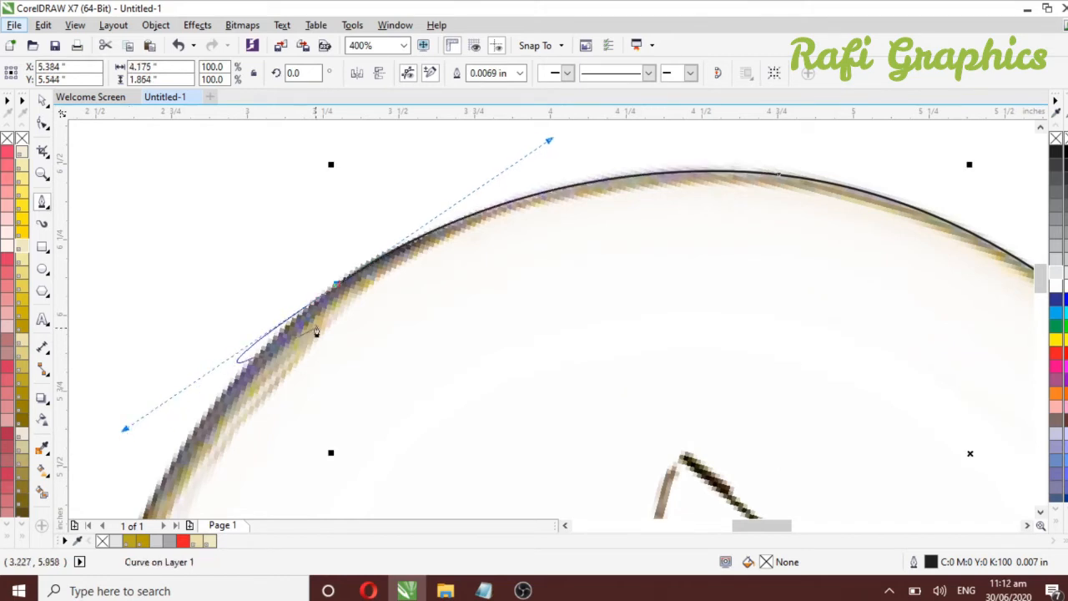
Trace down the left side of the glass with two curved segments that pass its outermost point
scroll(449, 253, down, 1)
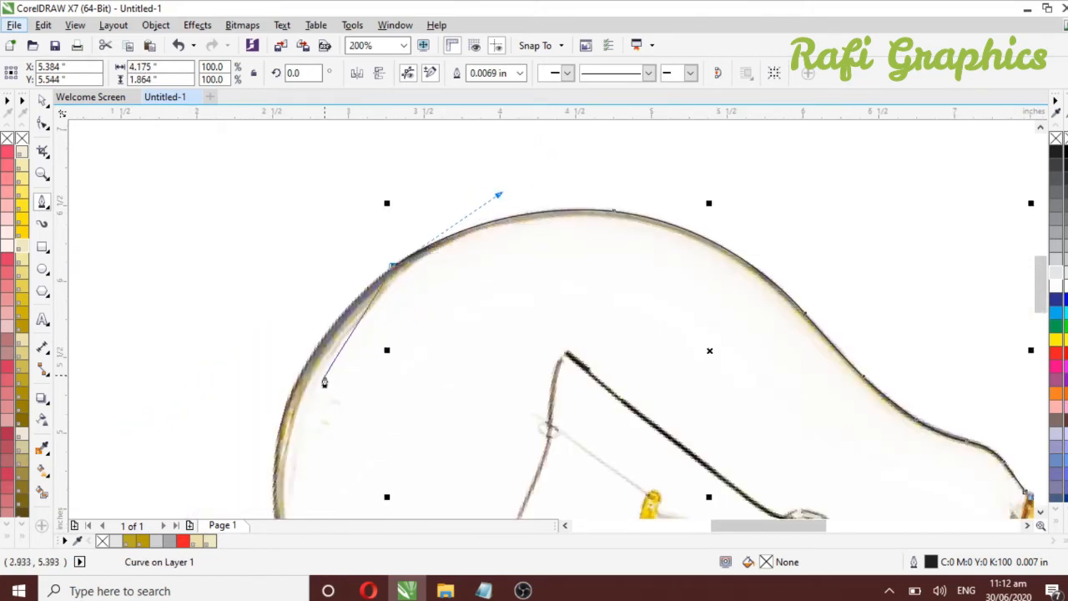
scroll(324, 383, up, 1)
scroll(330, 324, down, 1)
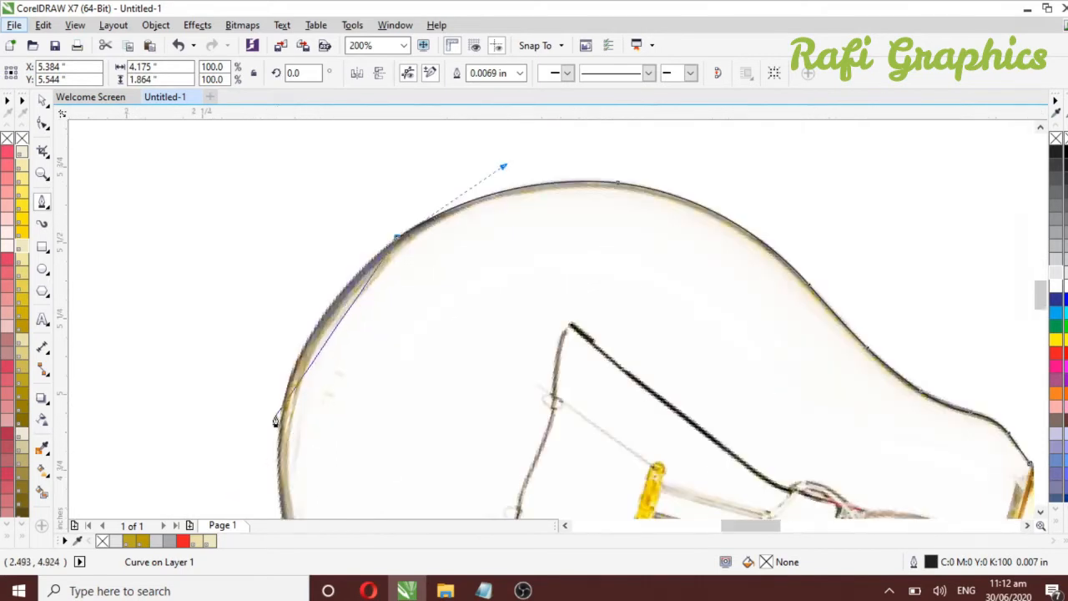
scroll(275, 420, up, 1)
scroll(311, 354, down, 1)
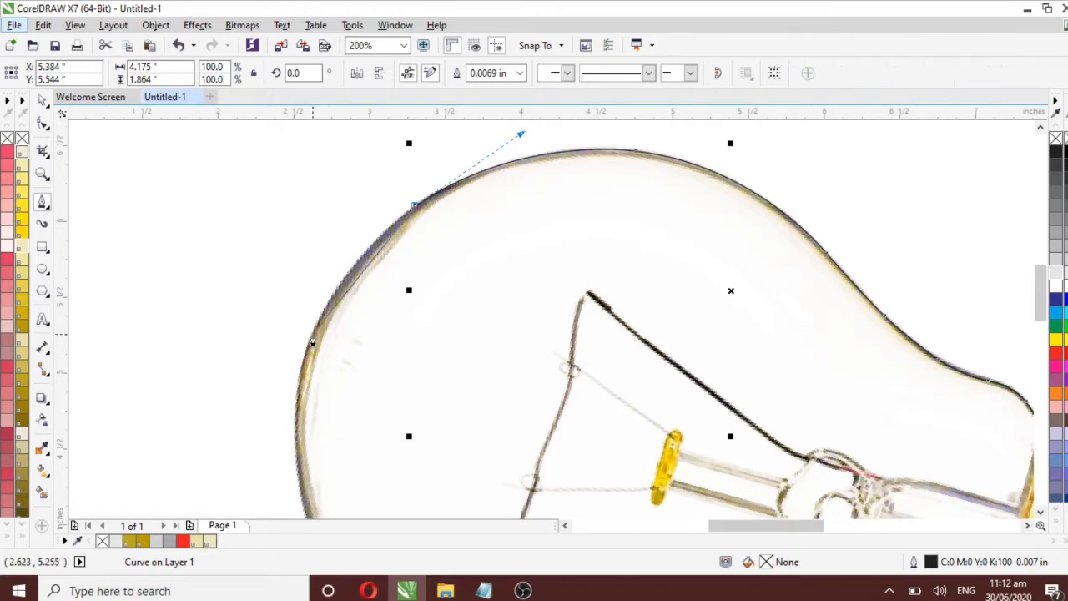
drag(311, 333, 276, 422)
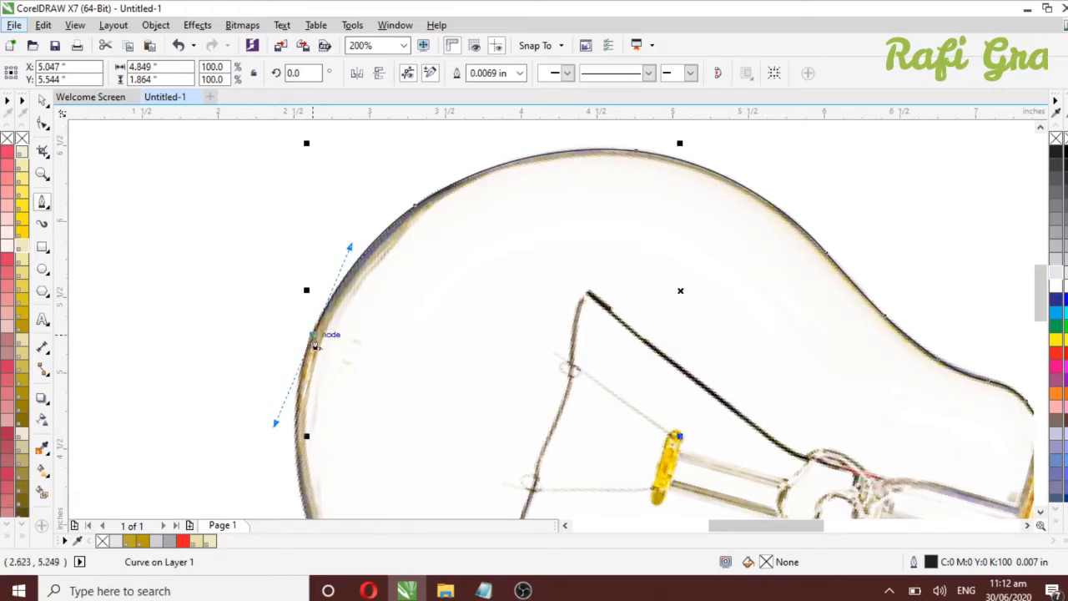
scroll(381, 301, down, 1)
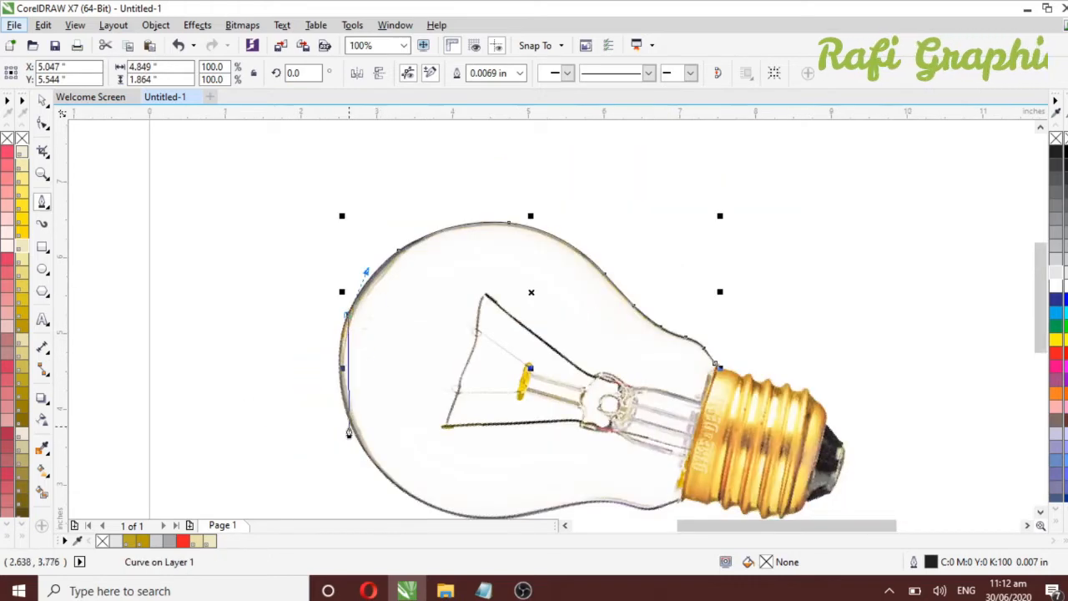
scroll(349, 431, up, 1)
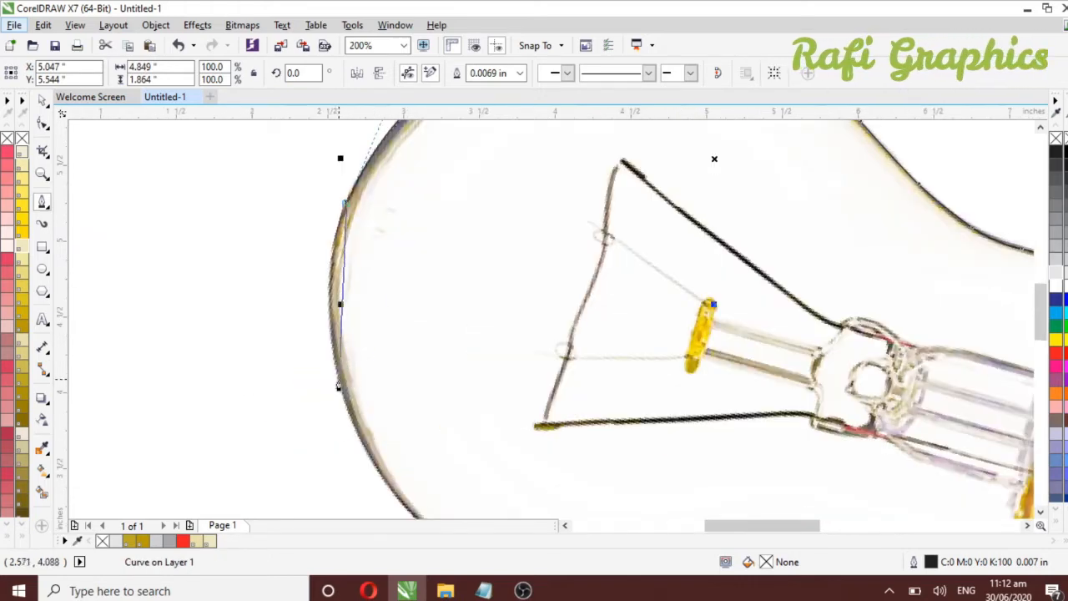
mouse_move(337, 380)
mouse_down()
mouse_move(366, 444)
mouse_move(364, 482)
mouse_up()
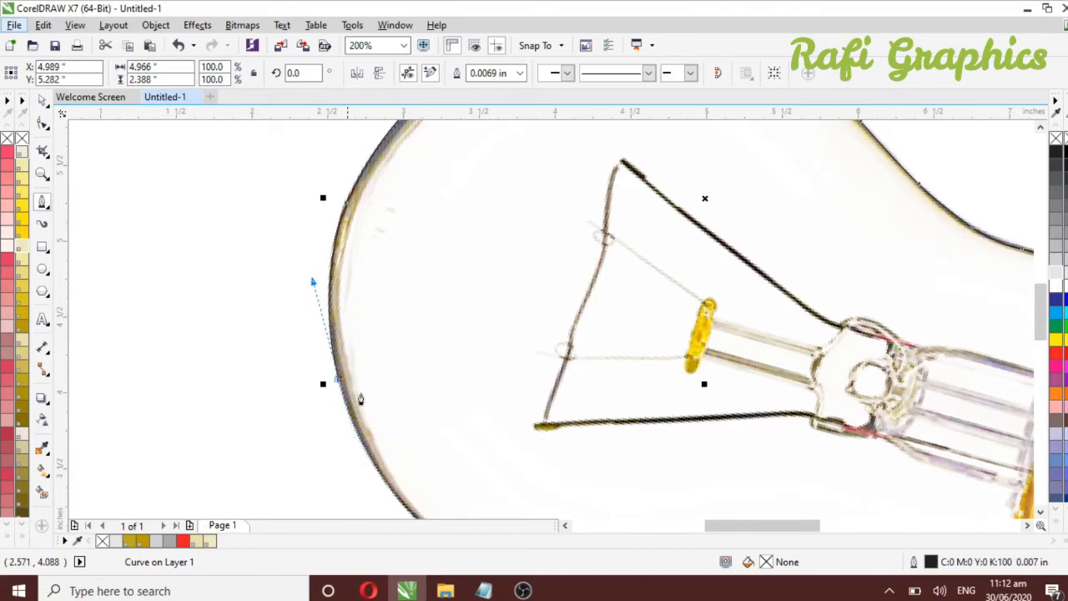
Trace around the lower-left part of the glass with two curved Pen segments
scroll(417, 334, down, 1)
scroll(407, 432, up, 1)
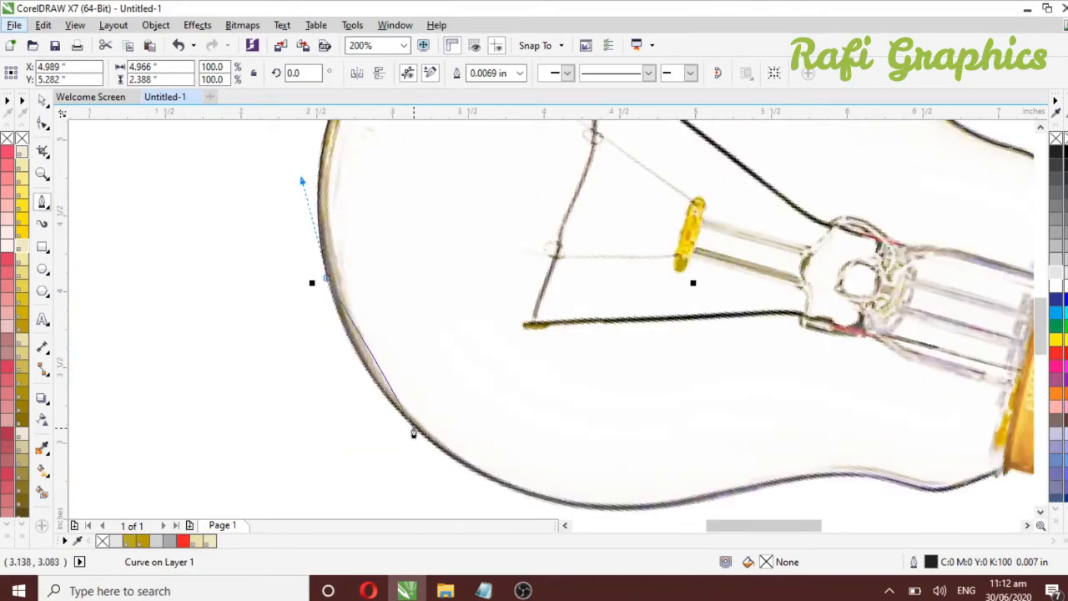
drag(414, 432, 463, 465)
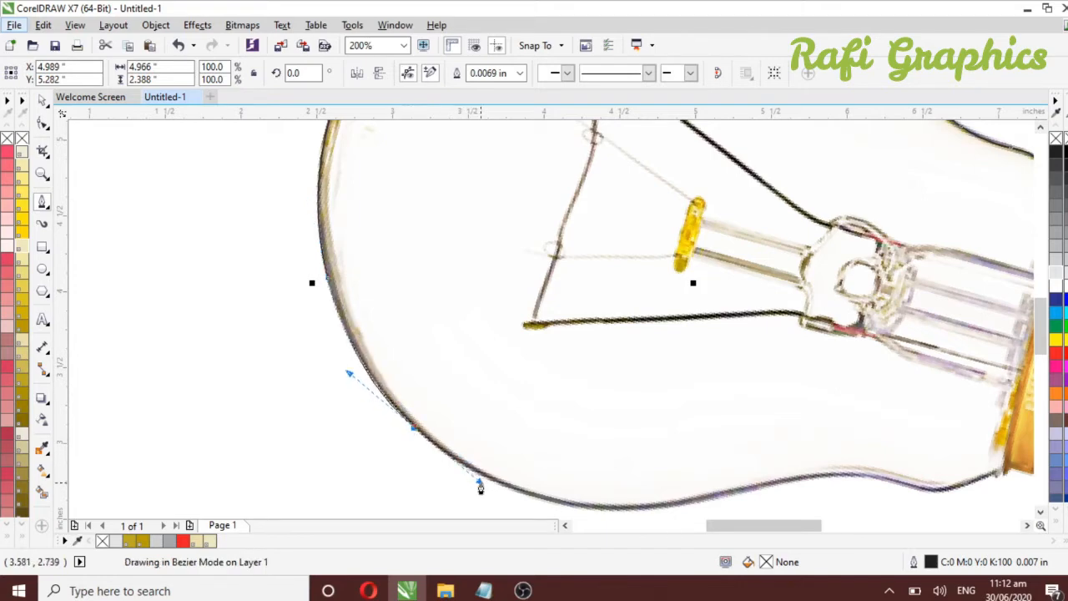
drag(477, 486, 477, 483)
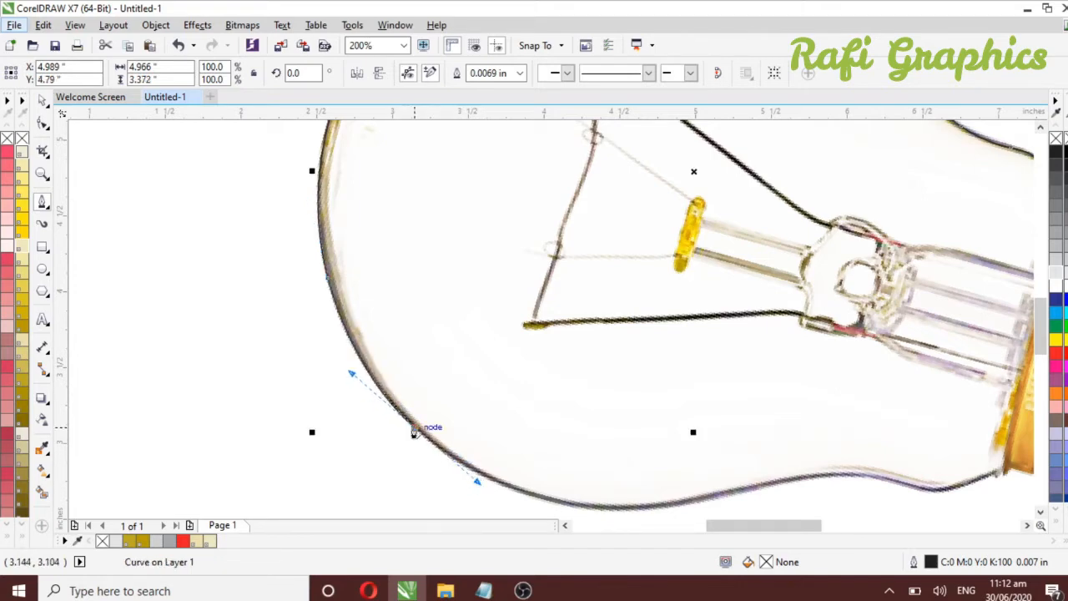
scroll(520, 511, up, 2)
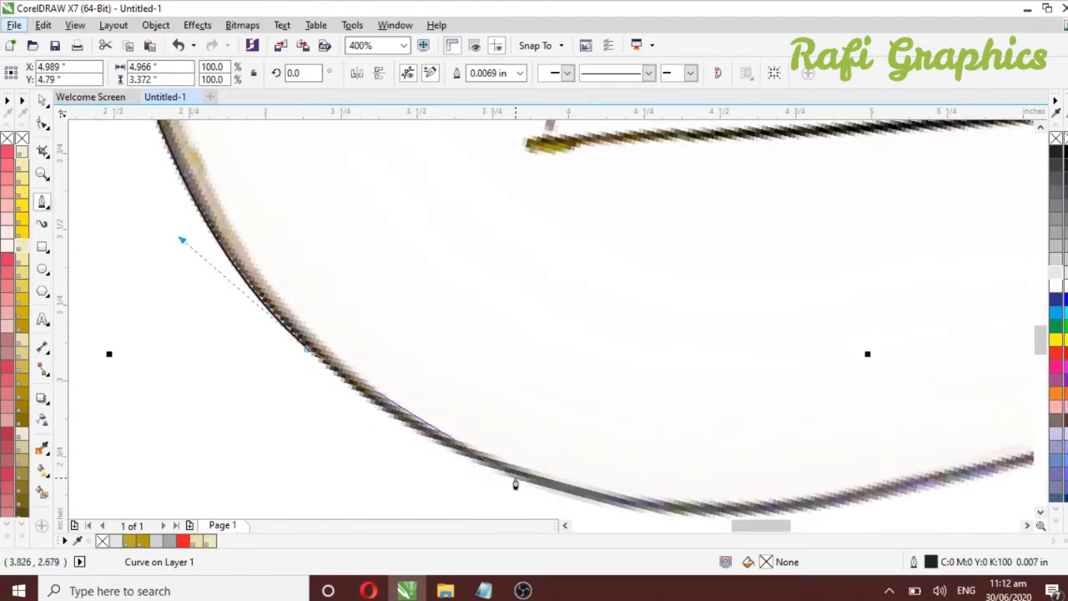
mouse_move(504, 478)
mouse_down()
mouse_move(591, 493)
mouse_move(620, 514)
mouse_move(600, 479)
mouse_move(609, 458)
mouse_move(631, 472)
mouse_up()
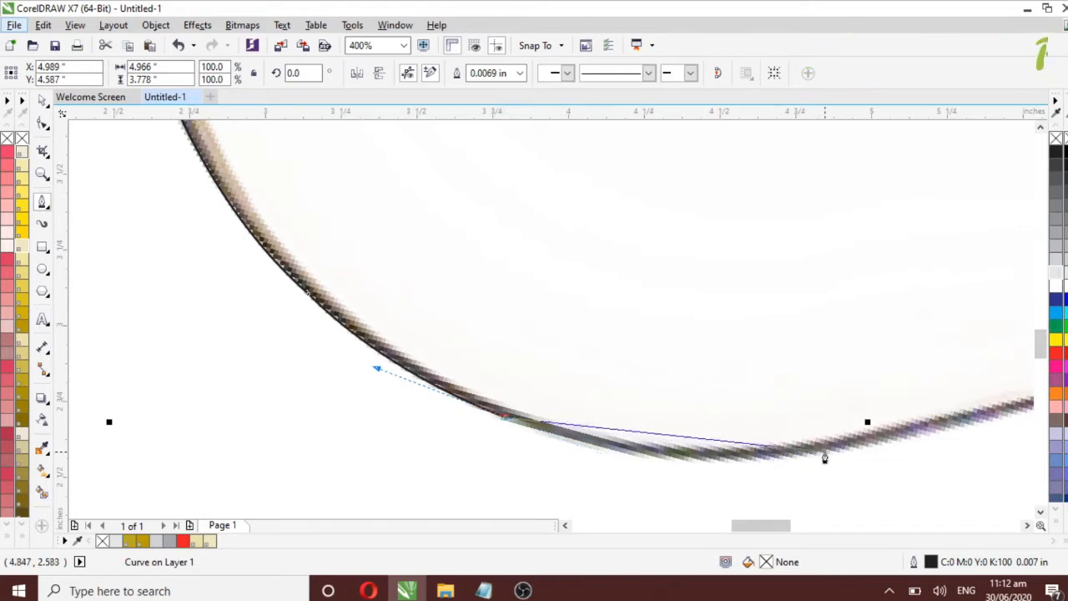
Carry the Pen path under the lowest part of the glass with a curve, adding two straight segments up the slope toward the neck
drag(823, 452, 976, 421)
scroll(608, 453, down, 1)
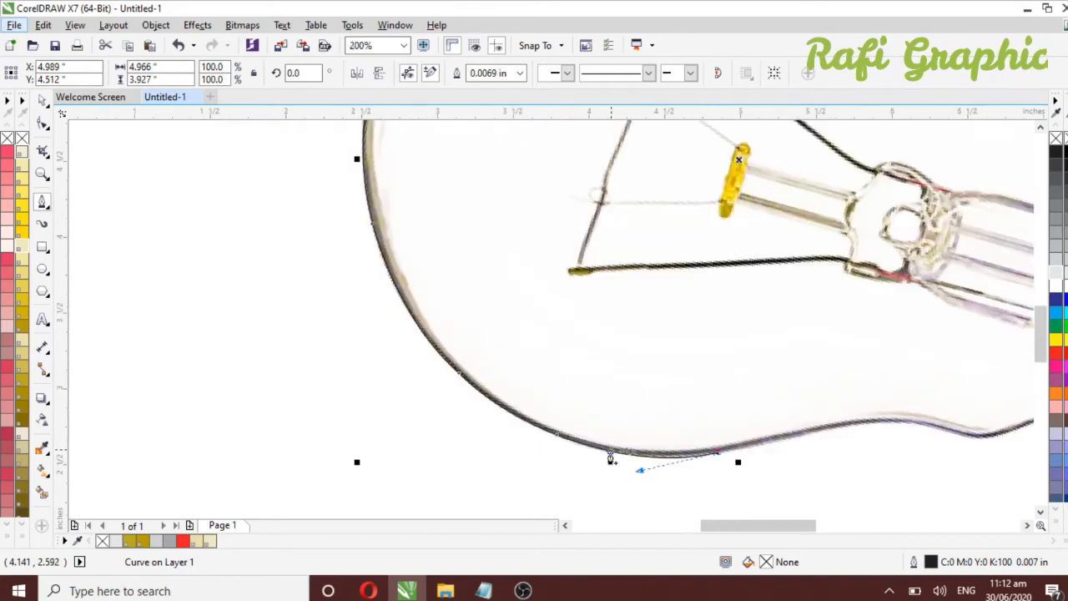
scroll(847, 458, up, 1)
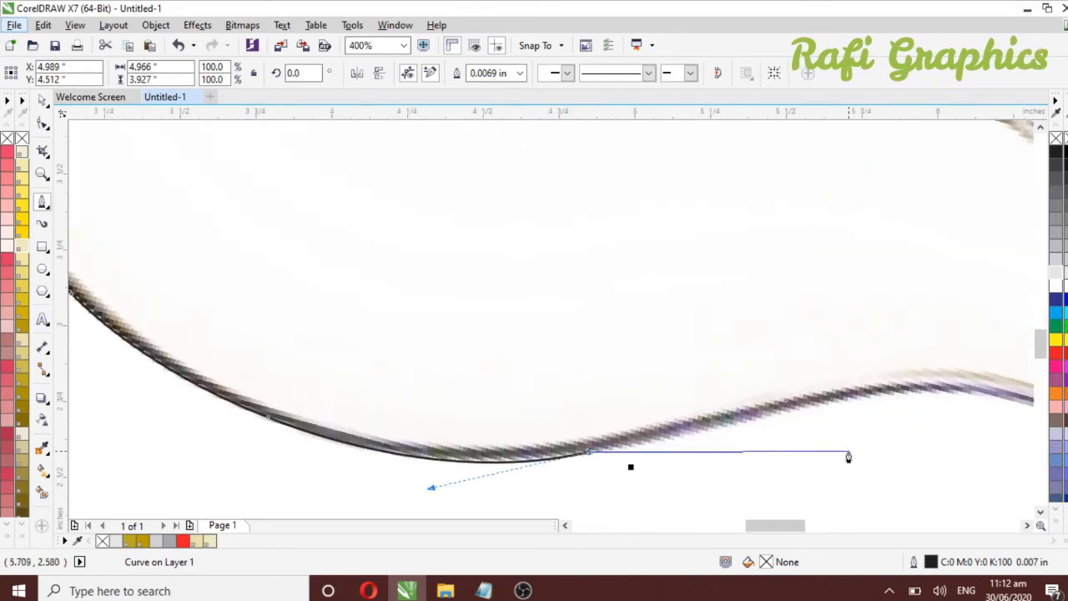
click(759, 413)
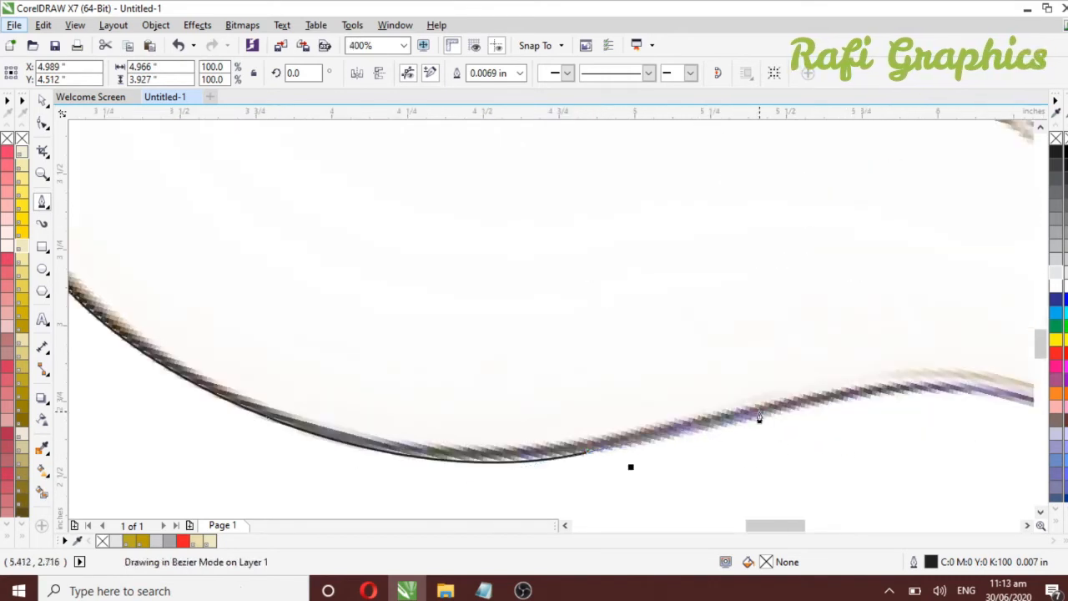
scroll(614, 426, down, 1)
scroll(757, 440, up, 1)
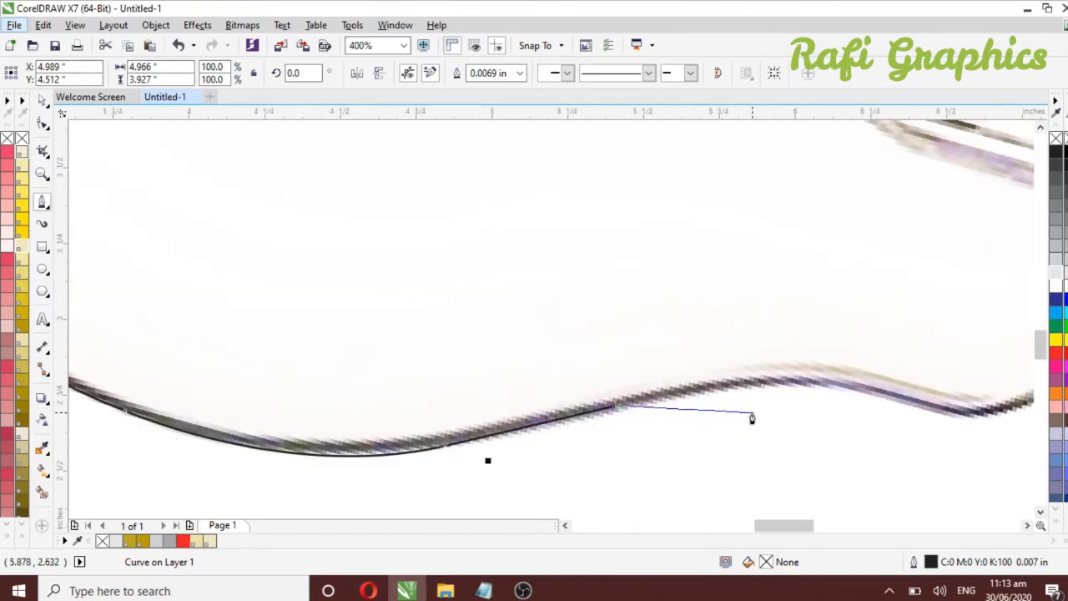
click(726, 390)
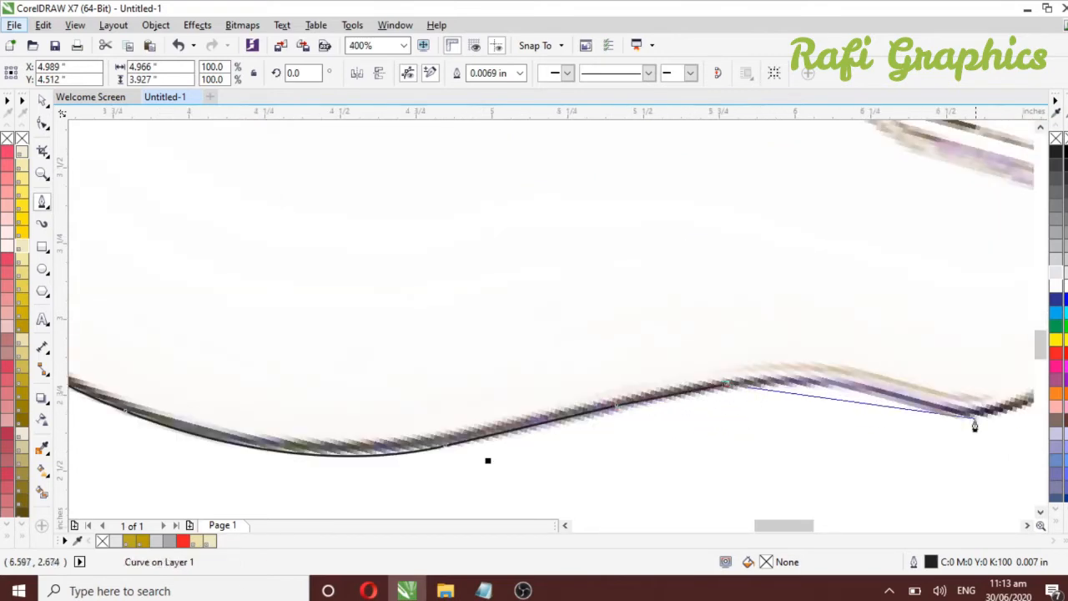
Trace the lower edge of the neck with curved segments over its hump and dip, ending the path at the metal base's corner
drag(932, 412, 931, 447)
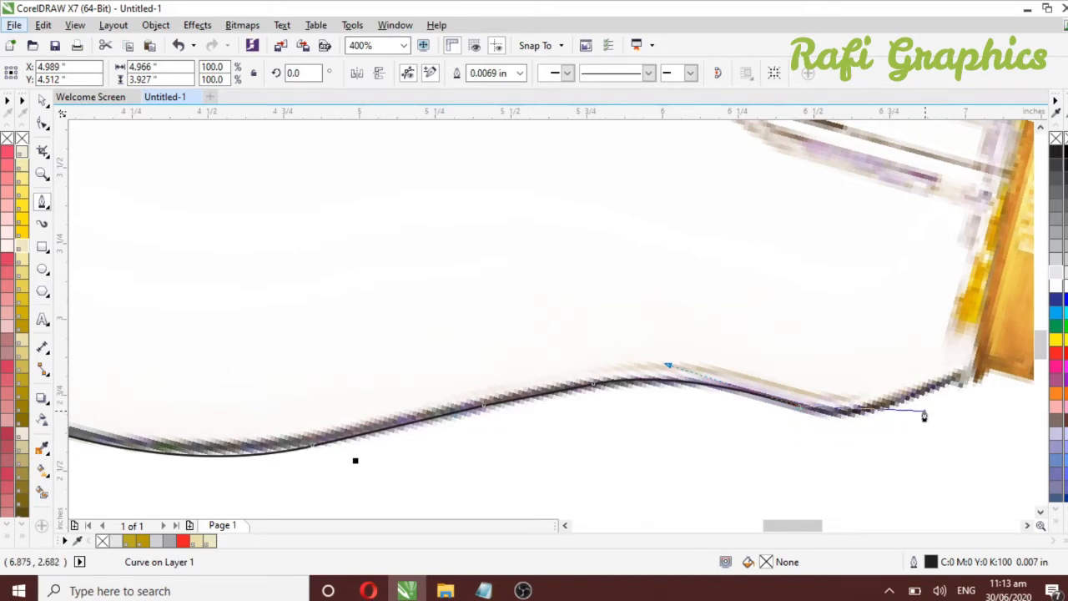
scroll(899, 415, up, 1)
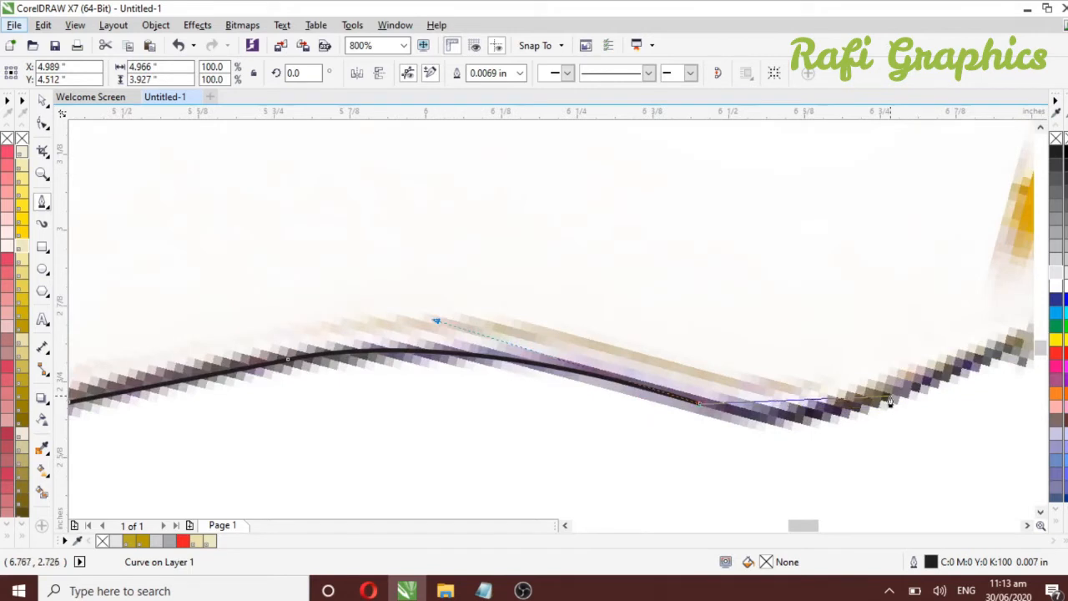
mouse_move(894, 400)
mouse_down()
mouse_move(944, 365)
mouse_move(1006, 347)
mouse_up()
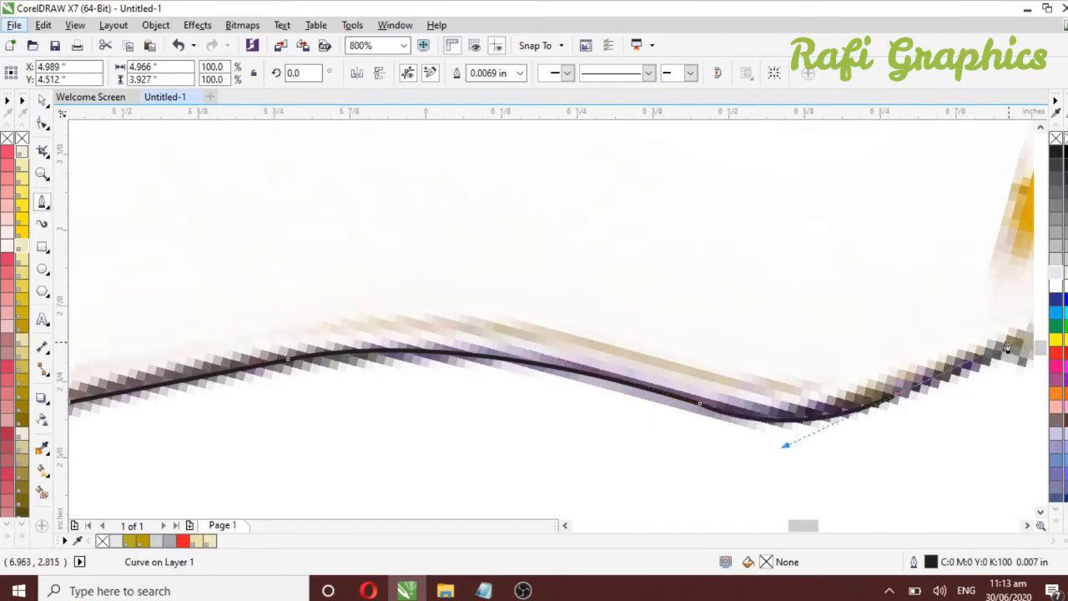
scroll(943, 371, down, 1)
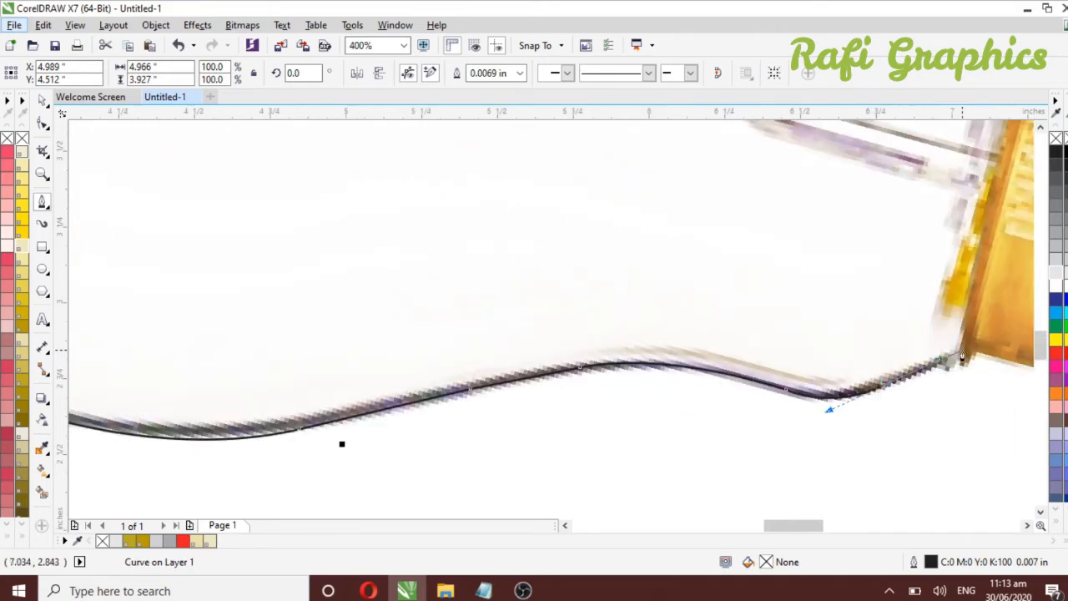
scroll(961, 357, up, 1)
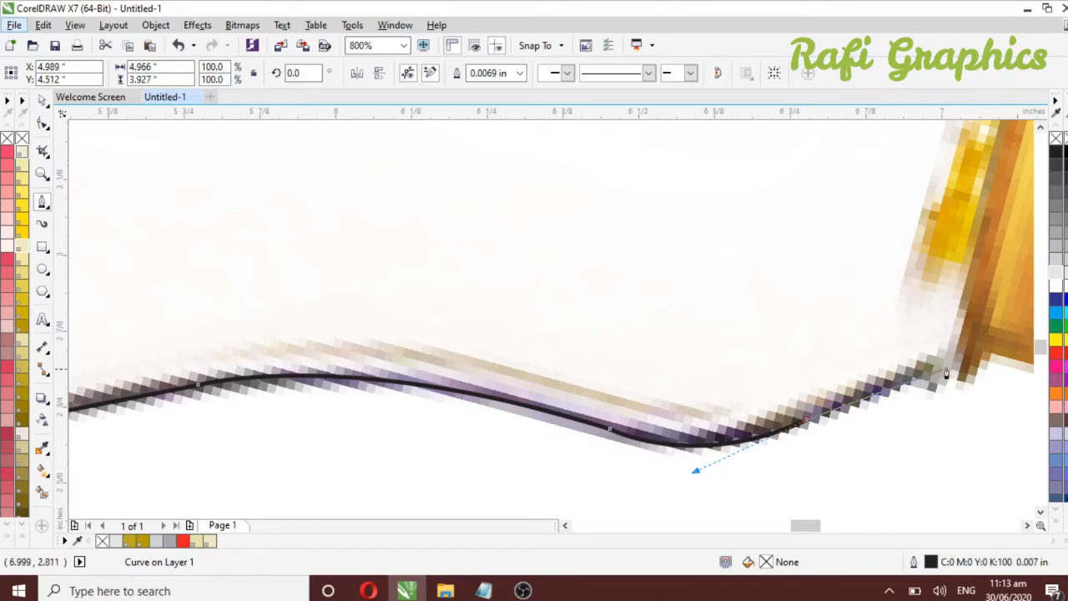
drag(945, 373, 941, 372)
Close the Pen path along the glass edge of the metal base by joining it to the starting node
scroll(871, 400, down, 2)
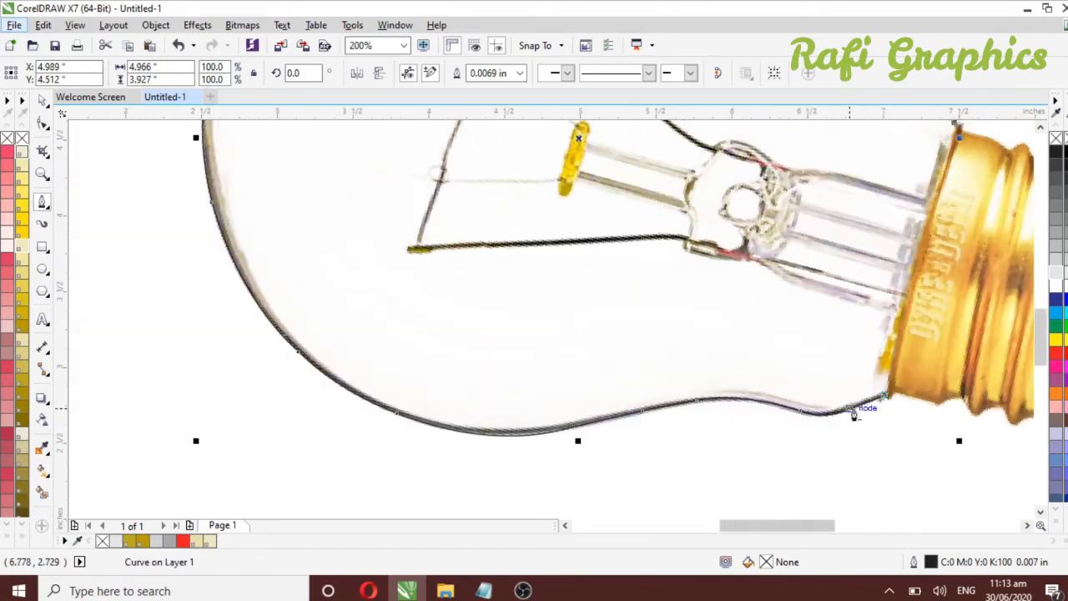
scroll(919, 231, down, 1)
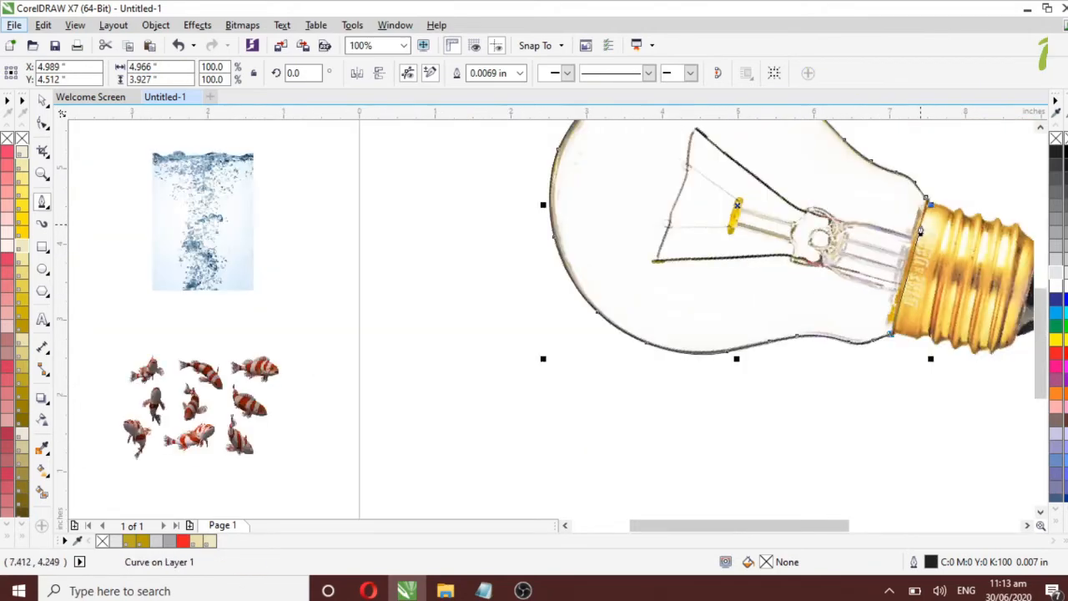
scroll(919, 231, up, 1)
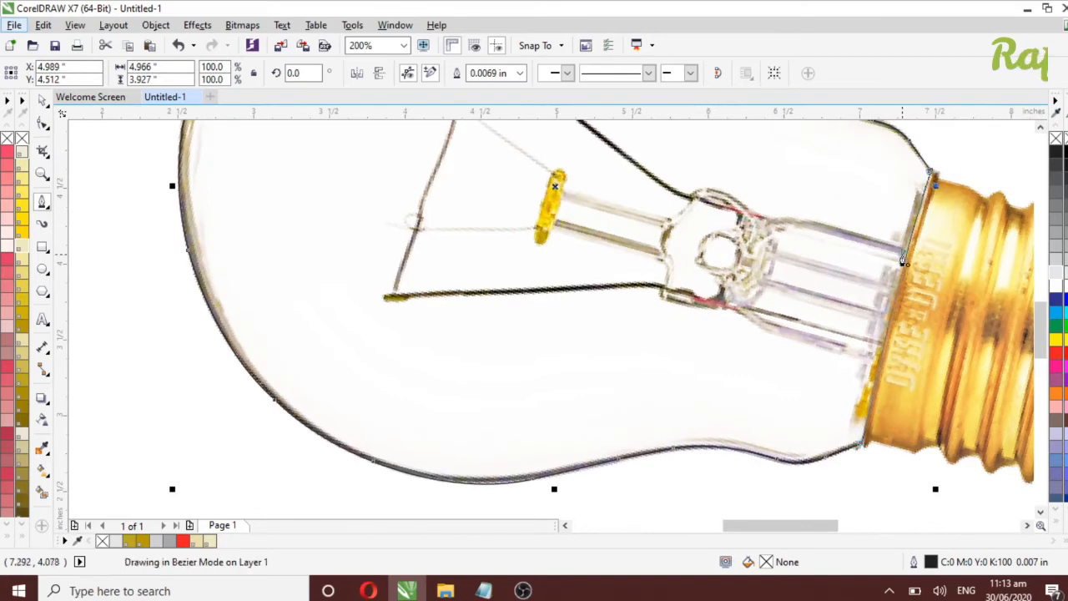
click(895, 264)
drag(893, 270, 893, 269)
scroll(765, 403, down, 1)
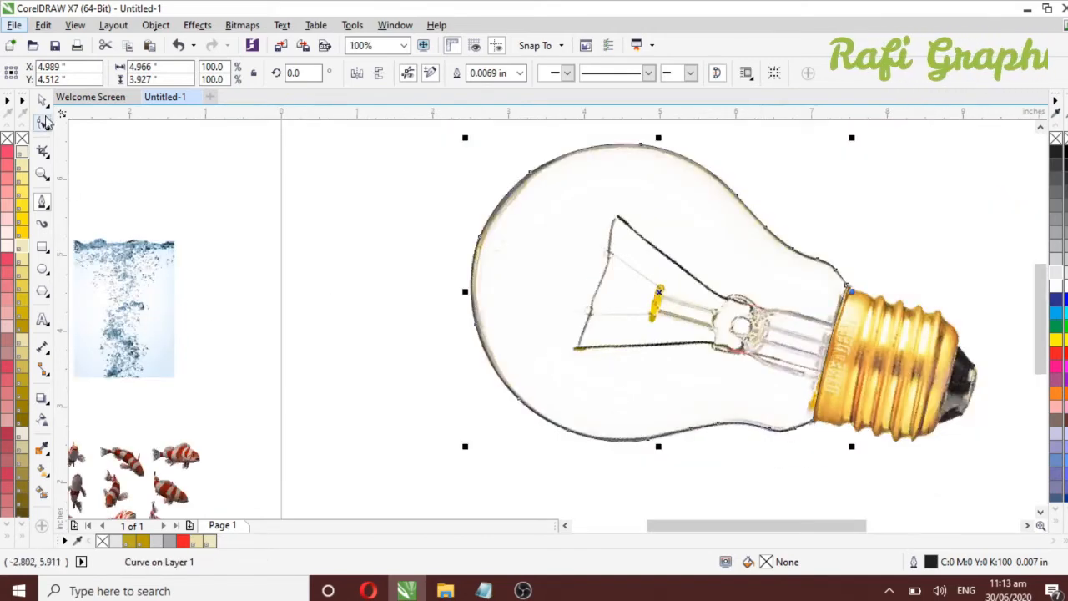
Select the closed bulb outline and fill it with light gray, C:0 M:0 Y:0 K:10
scroll(438, 356, down, 1)
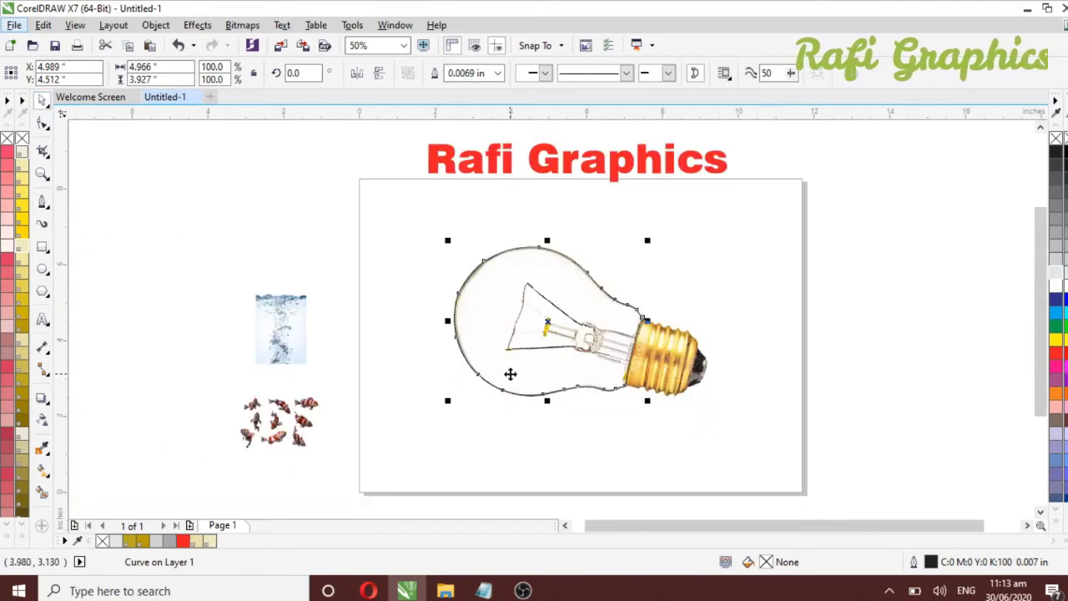
click(378, 418)
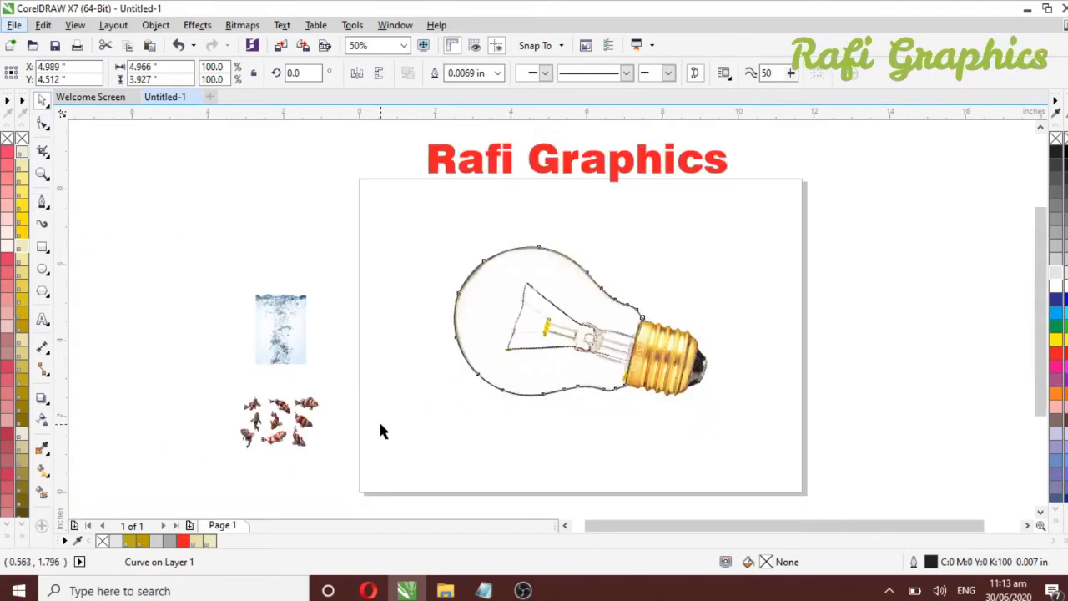
click(528, 335)
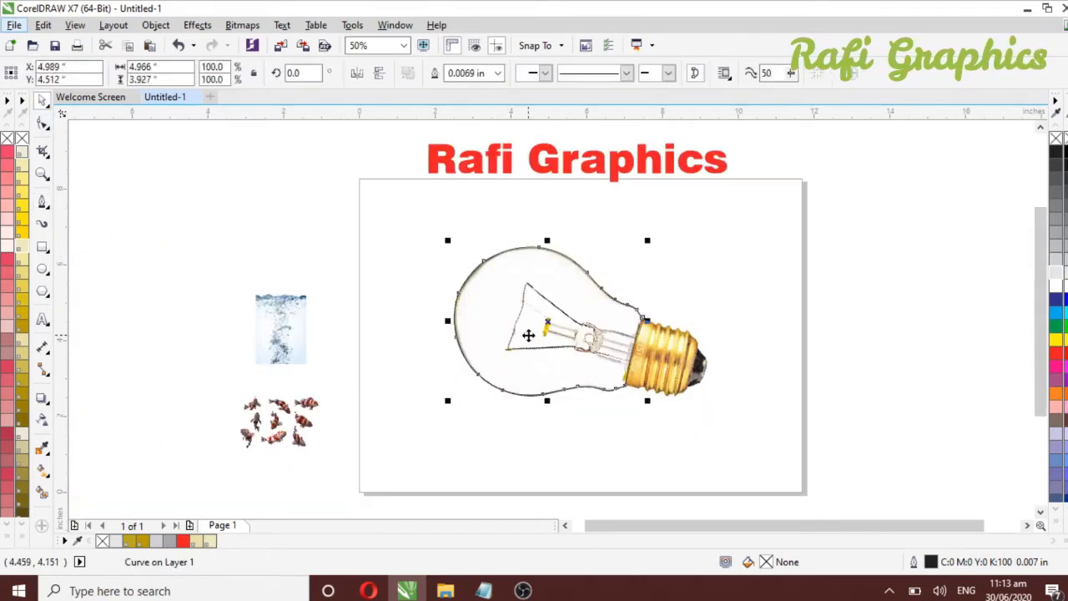
click(1055, 273)
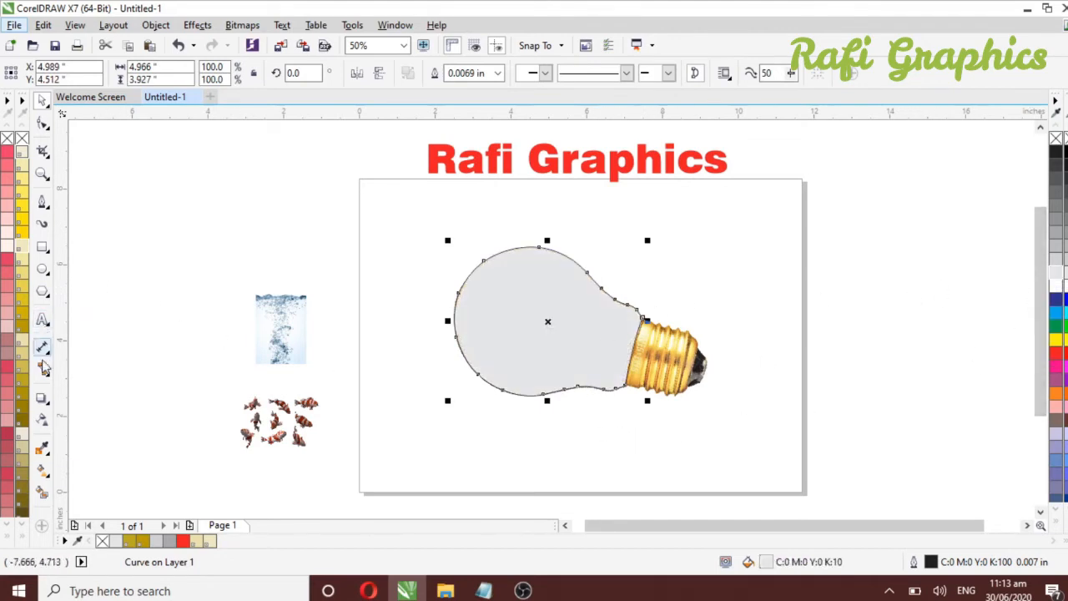
Apply an elliptical fountain fill to the bulb shape, with its center near the upper glass and its end on the lower-left edge
click(43, 472)
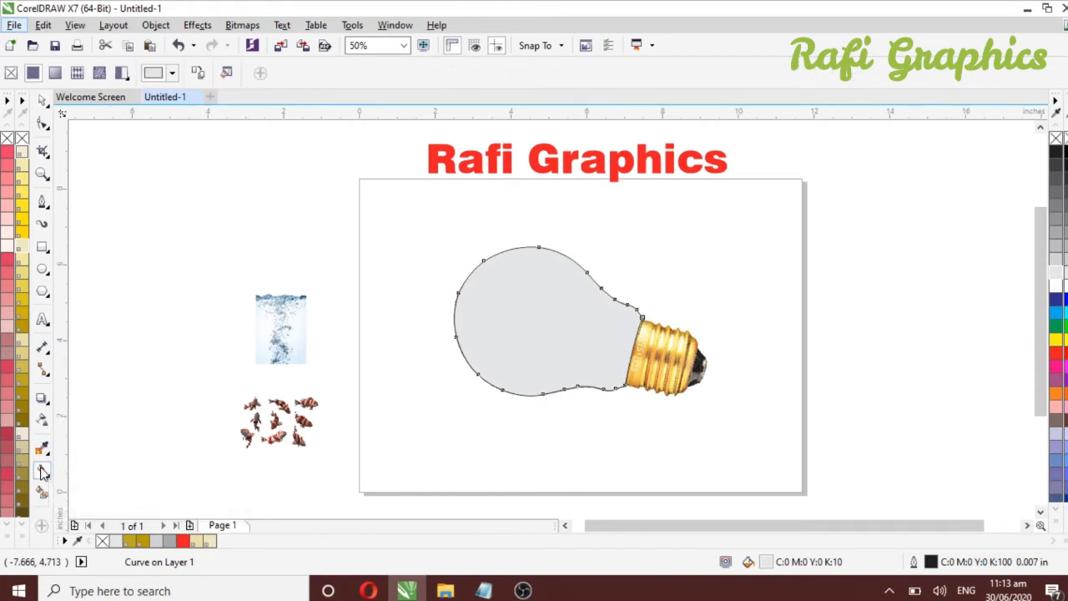
drag(536, 291, 512, 347)
click(220, 74)
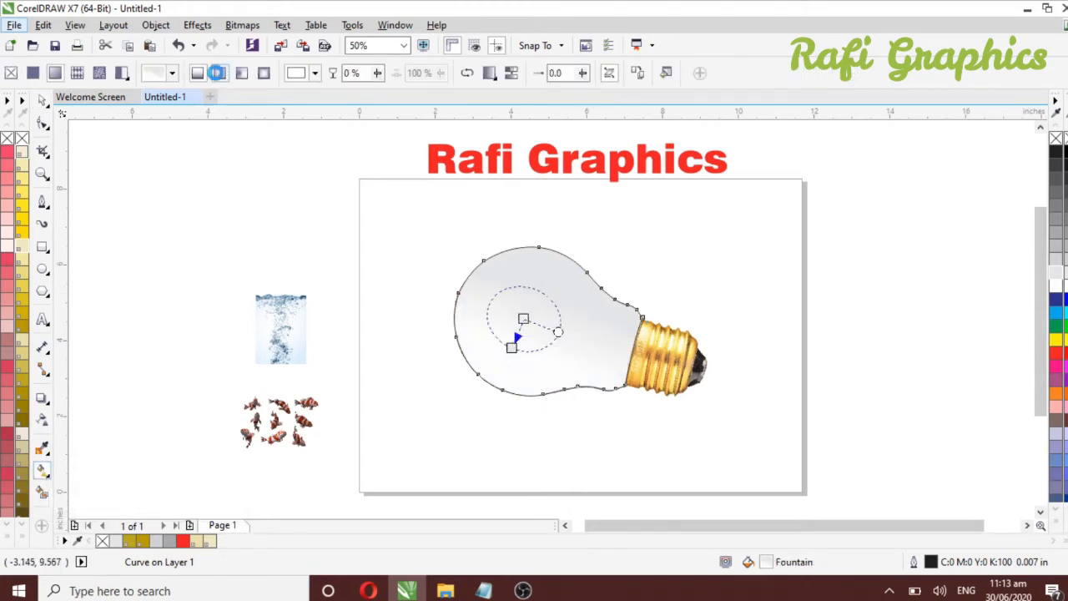
drag(523, 319, 545, 279)
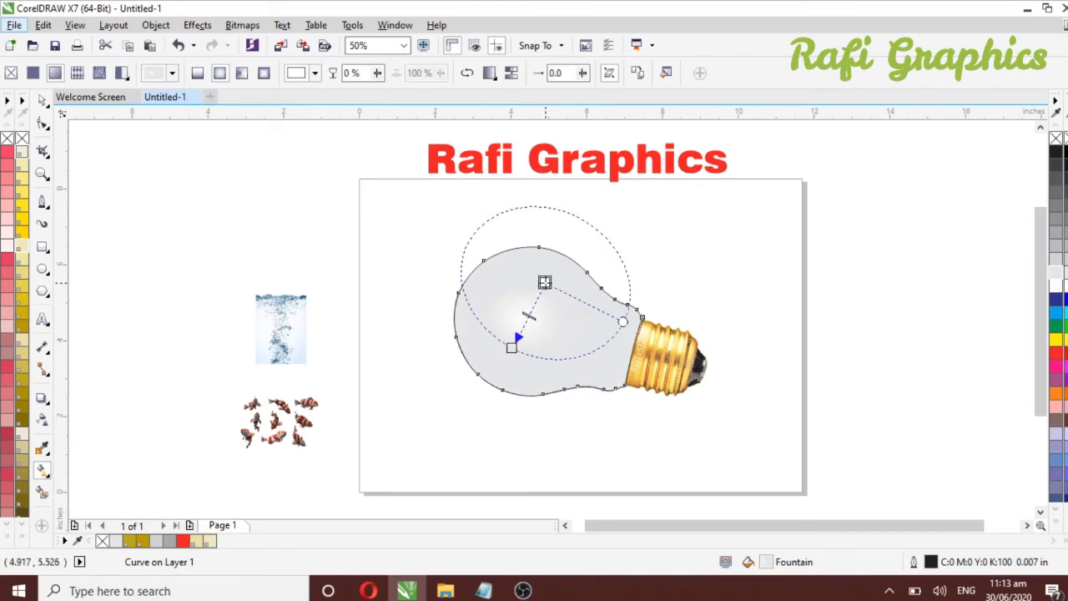
drag(511, 346, 477, 372)
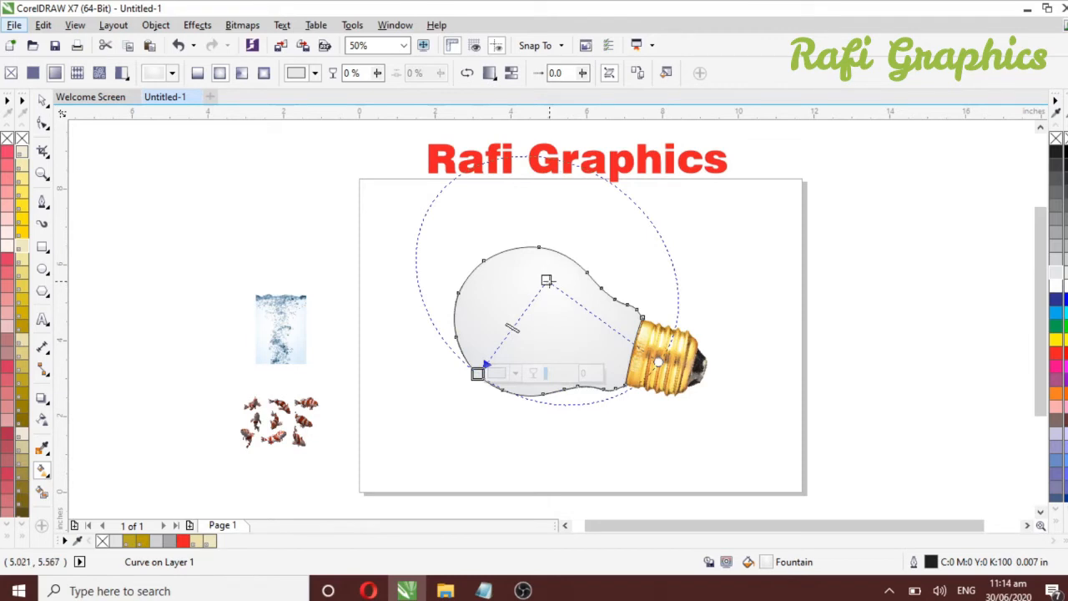
Set the fountain fill's center color to a pale pink, C 2, M 7, Y 4, K 0
click(546, 279)
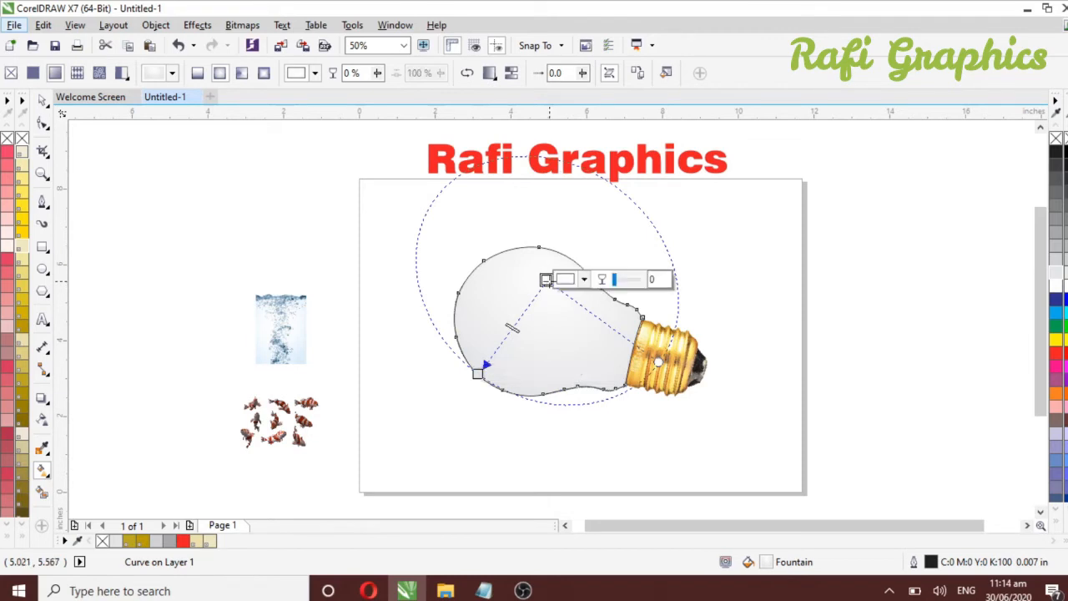
click(587, 282)
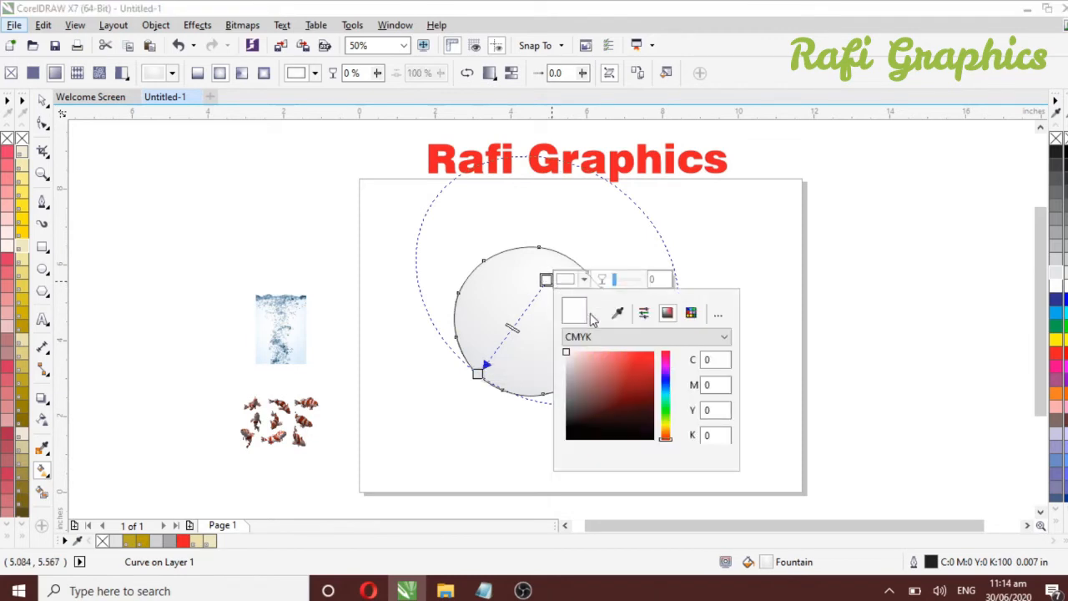
click(577, 358)
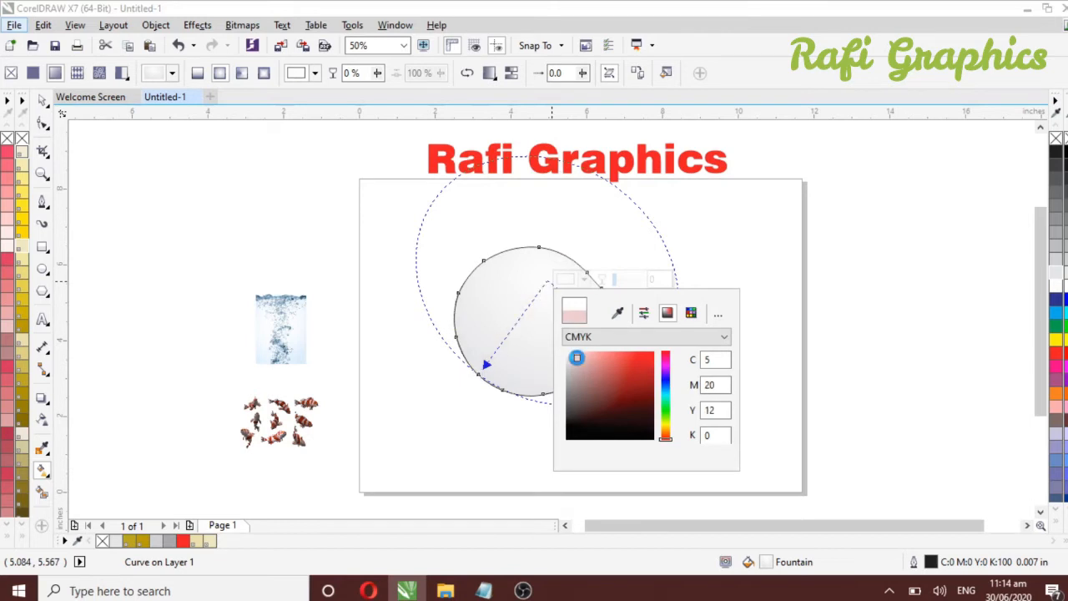
click(573, 353)
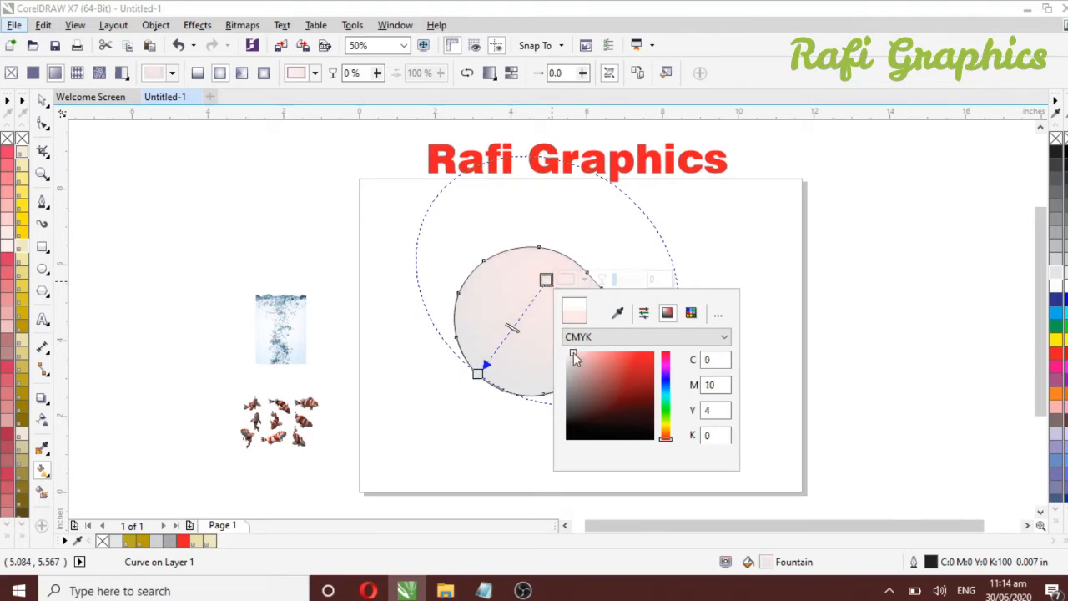
click(572, 359)
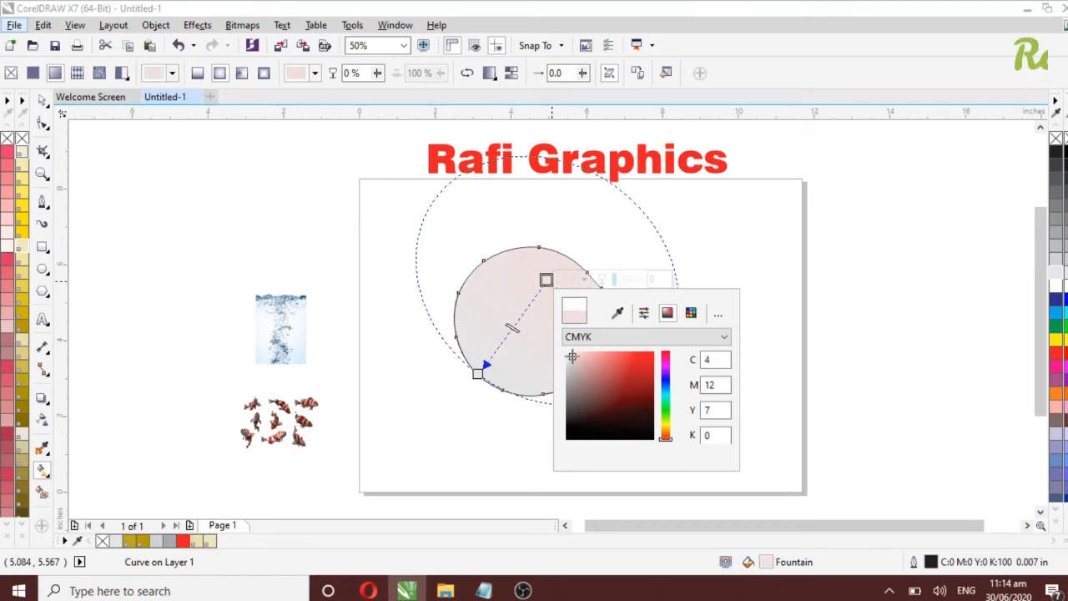
click(569, 354)
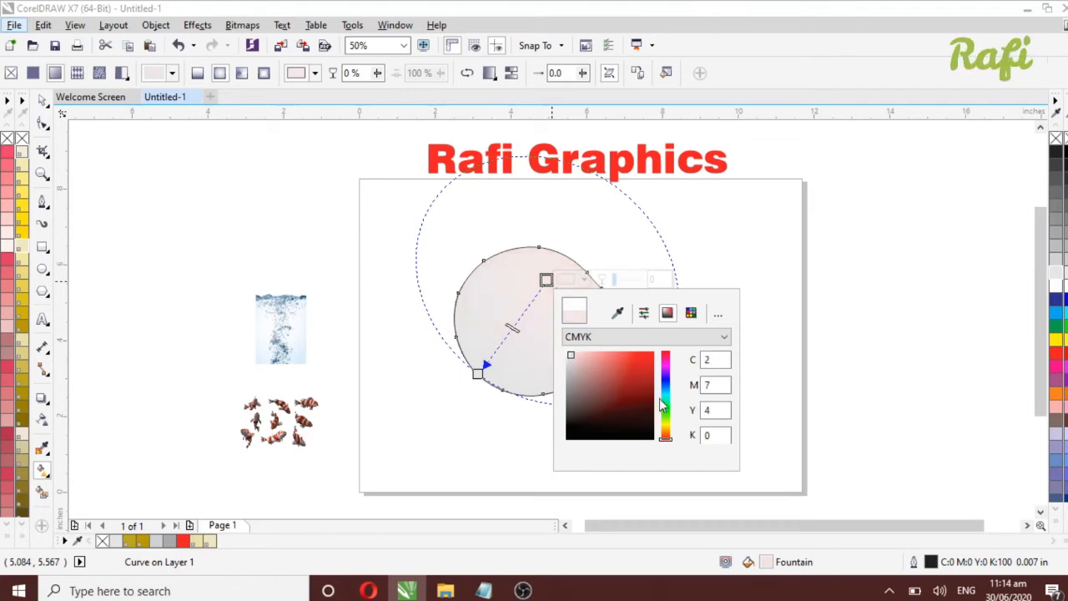
Set the fountain fill's end color on the bulb's lower-left edge to white
click(476, 375)
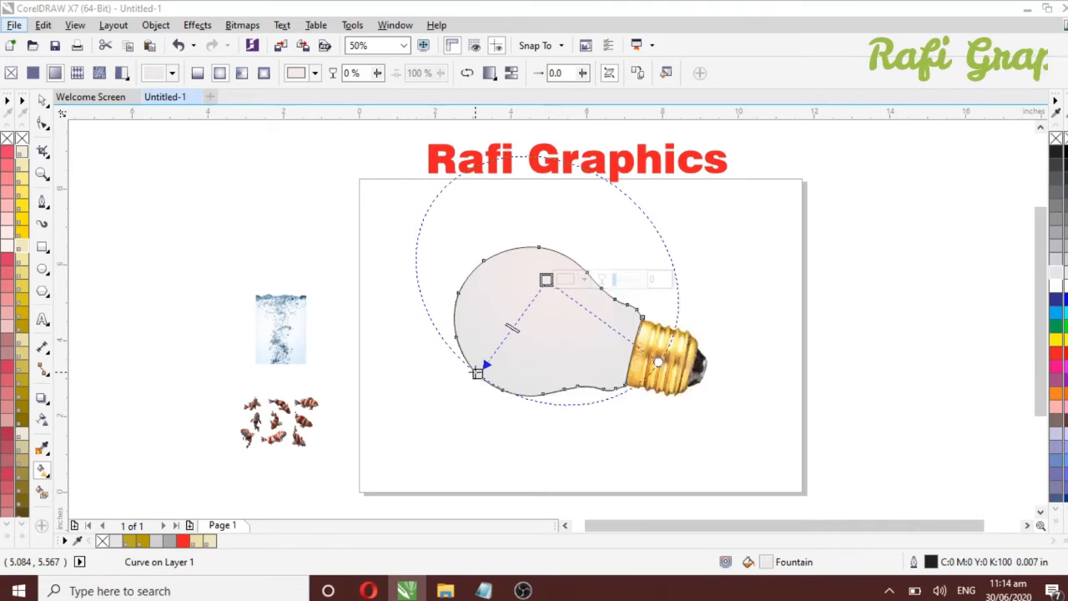
click(478, 375)
click(500, 373)
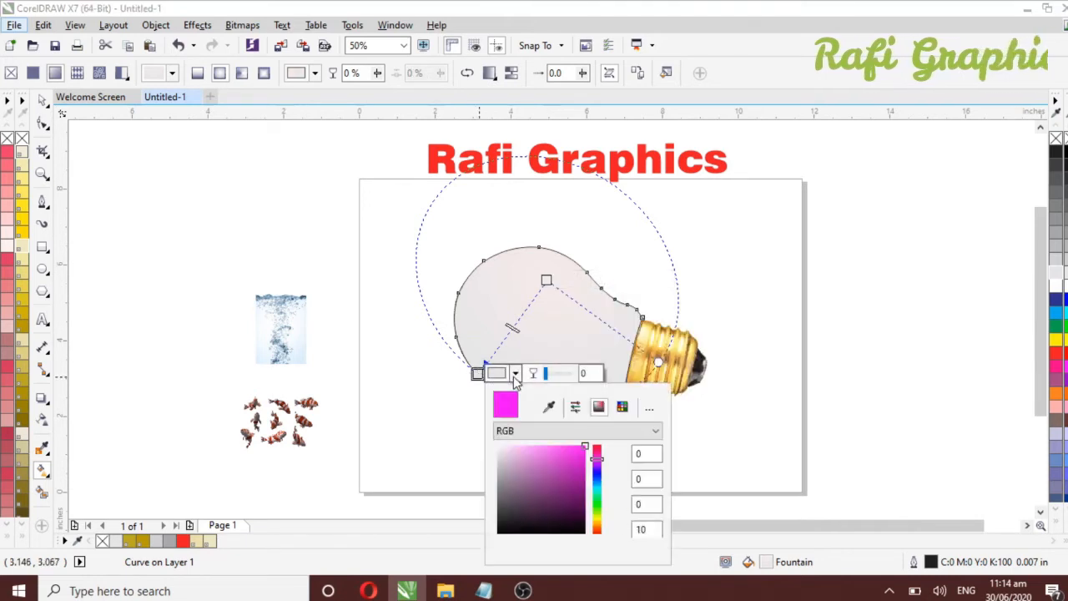
drag(499, 451, 502, 446)
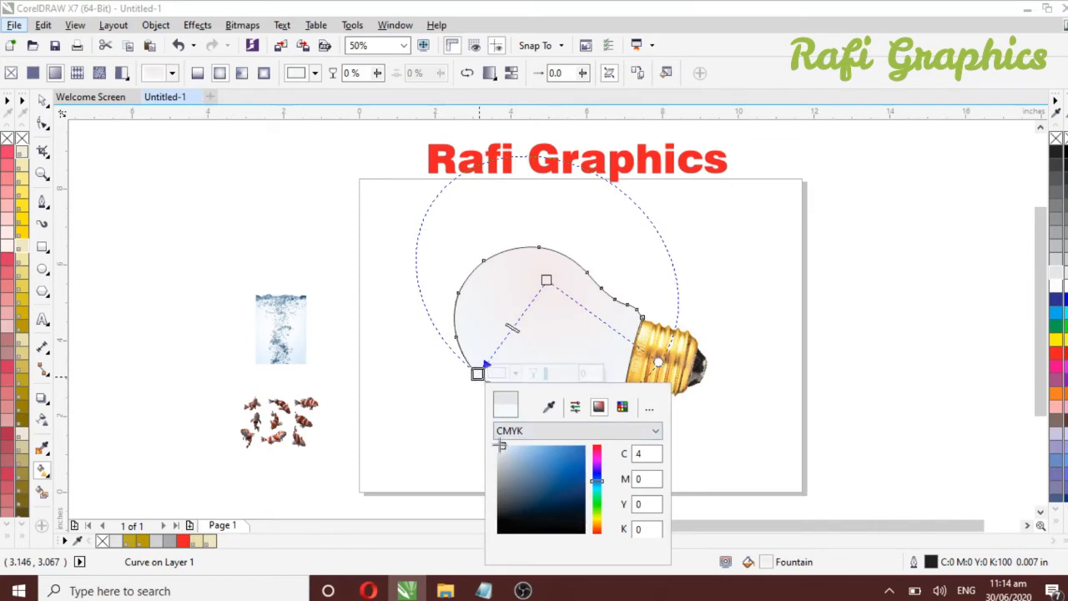
drag(504, 450, 494, 435)
Darken the fountain fill's center color slightly to a grayish pink and deselect the bulb shape
click(546, 283)
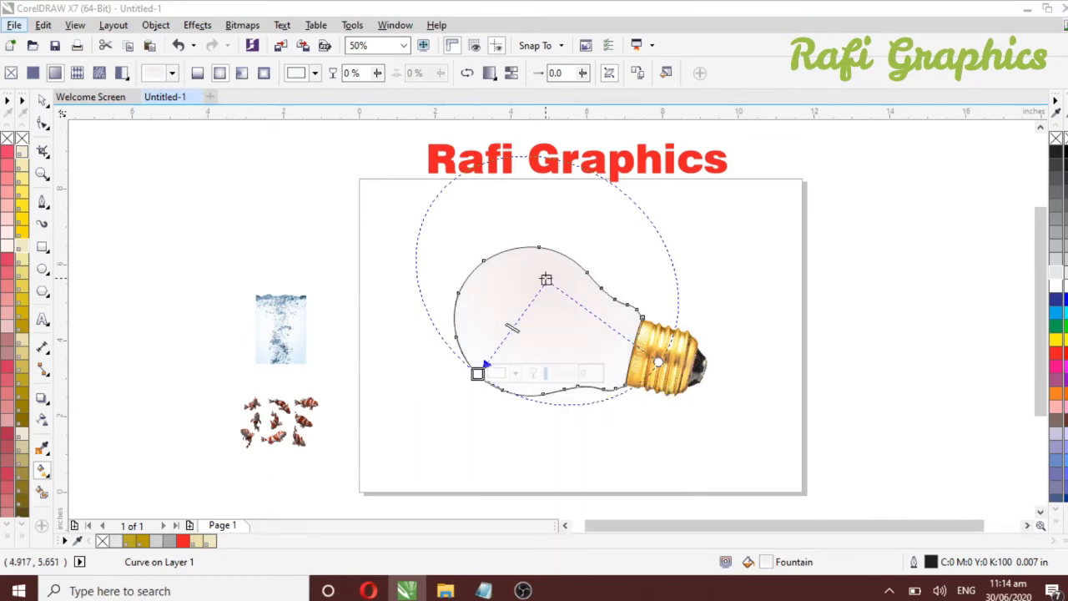
click(584, 281)
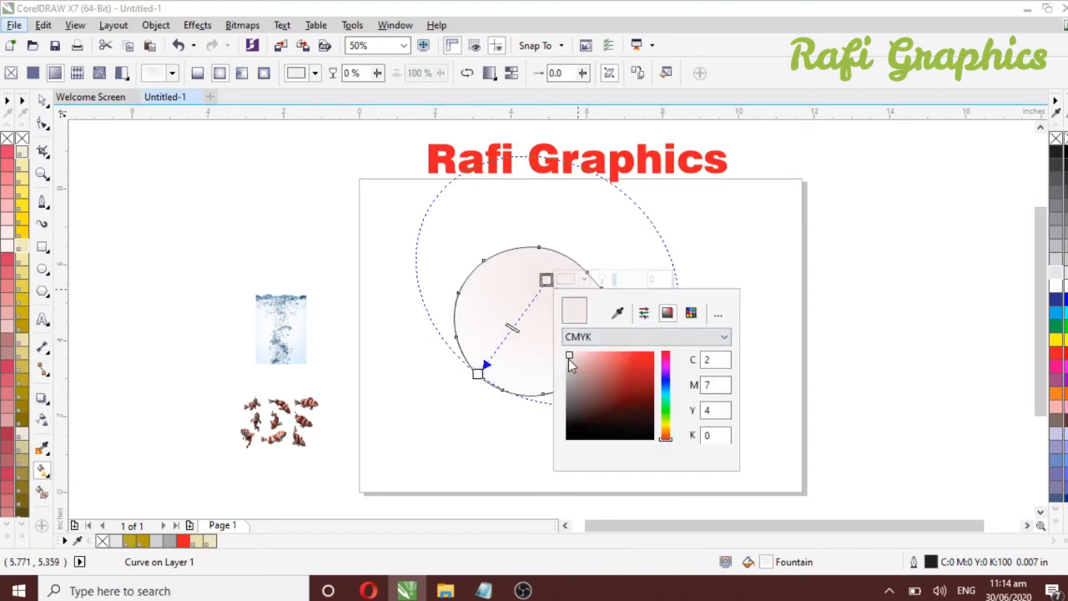
click(568, 359)
click(323, 251)
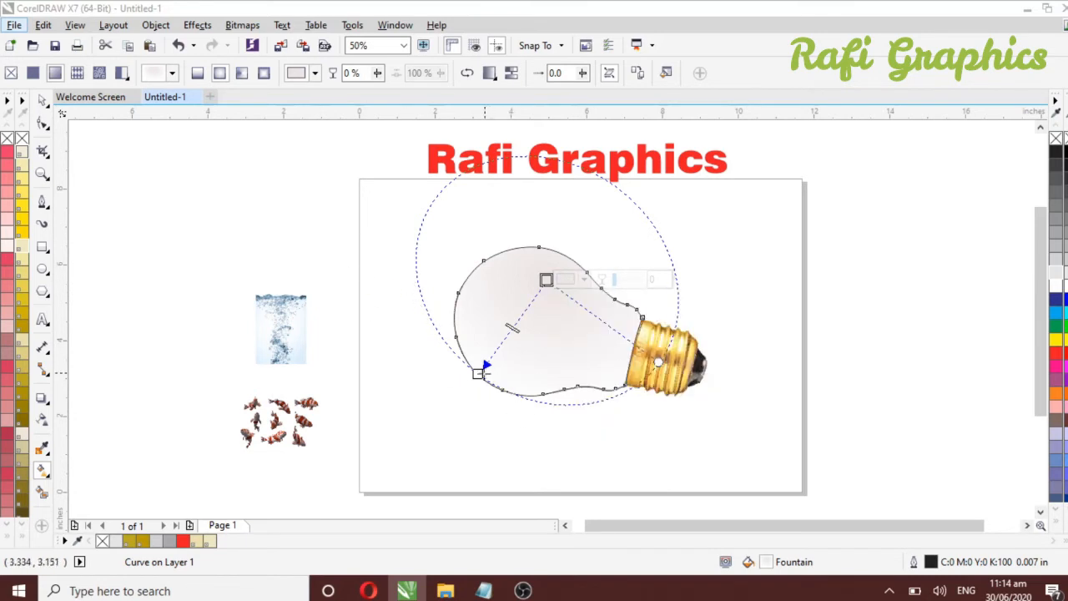
click(477, 373)
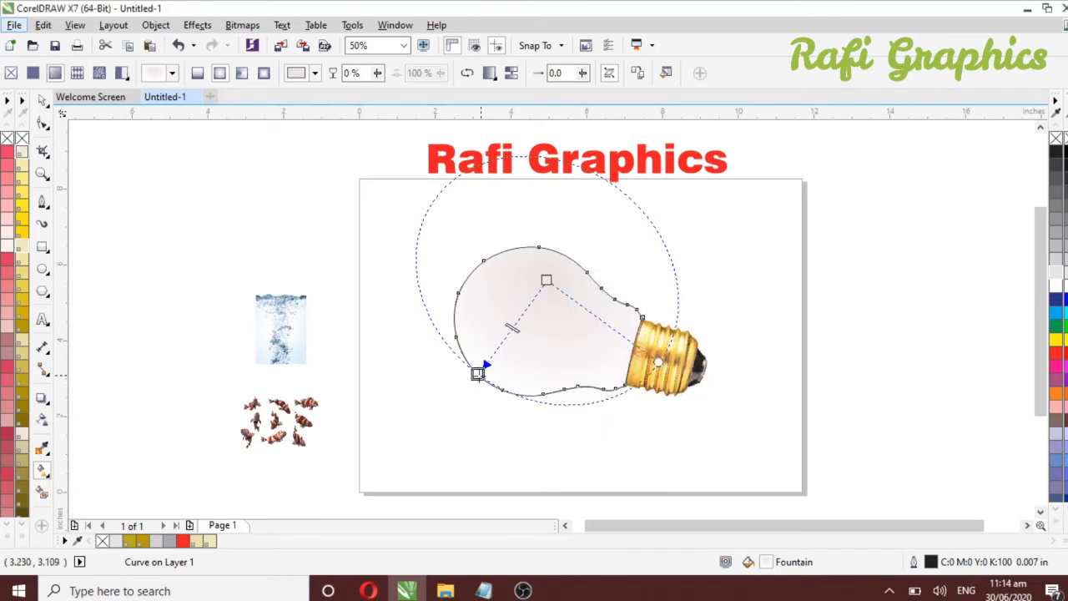
click(384, 297)
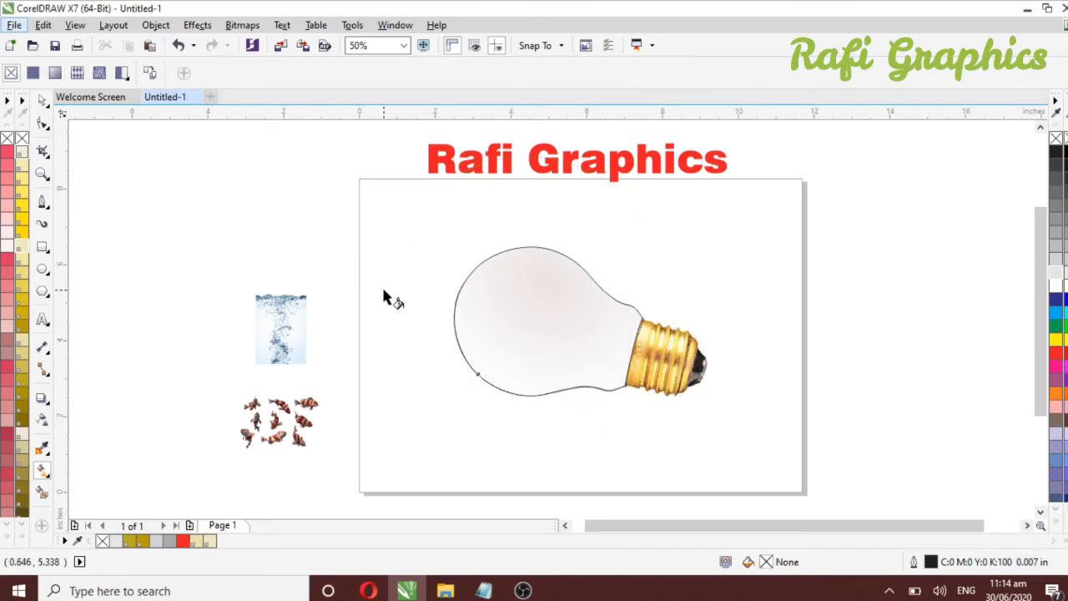
Place the water bubbles image inside the bulb shape with PowerClip
click(41, 100)
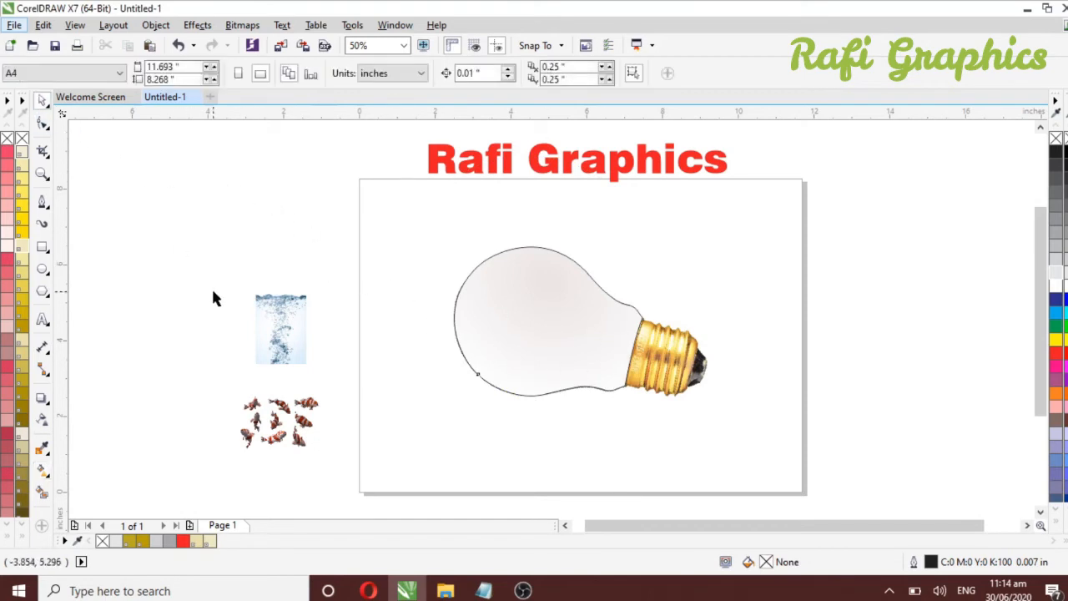
click(286, 334)
right_click(286, 334)
click(333, 157)
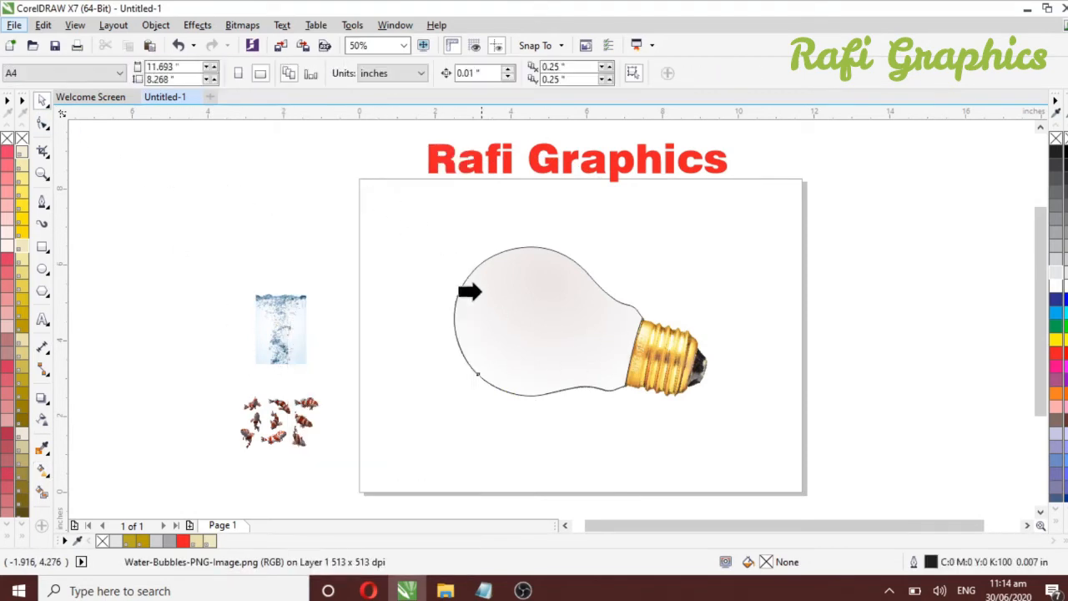
click(484, 310)
Edit the PowerClip contents, enlarging the water image to about 4.87 × 7.31 in and lowering it so its surface crosses the bulb
click(503, 418)
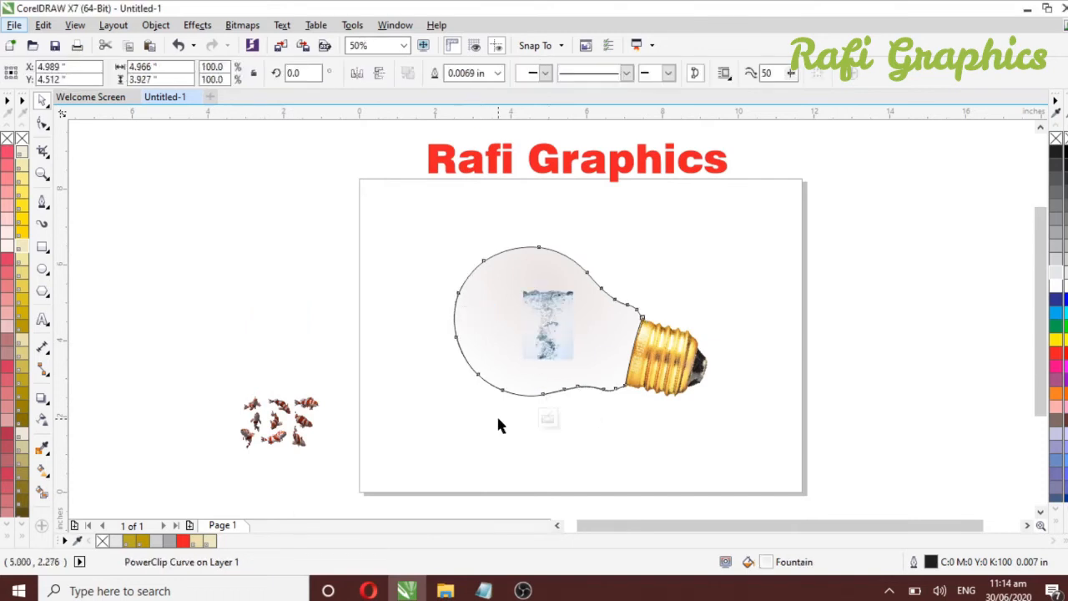
click(548, 339)
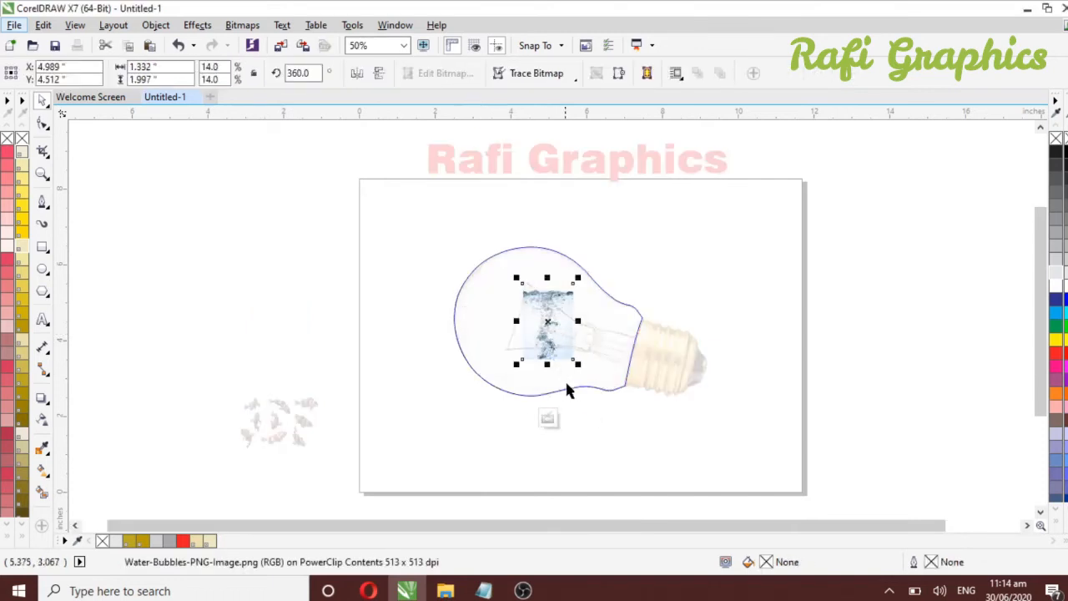
drag(580, 365, 675, 462)
drag(561, 338, 562, 470)
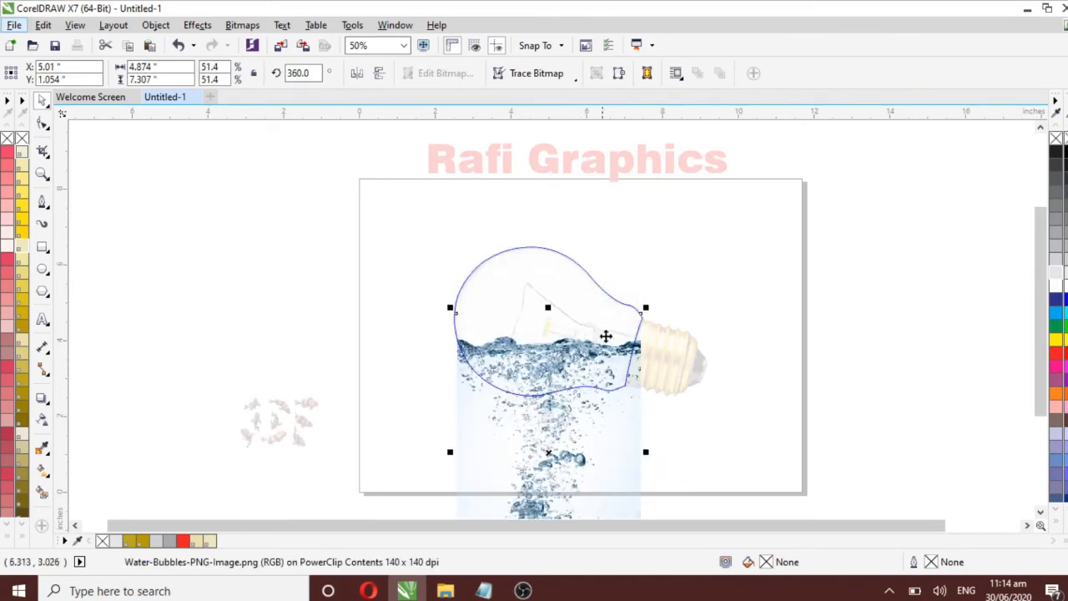
Enlarge the water image to about 5.23 × 7.83 in, position it at about X 4.85, Y 1.45 in, and finish editing the PowerClip
drag(647, 307, 659, 289)
drag(596, 452, 581, 450)
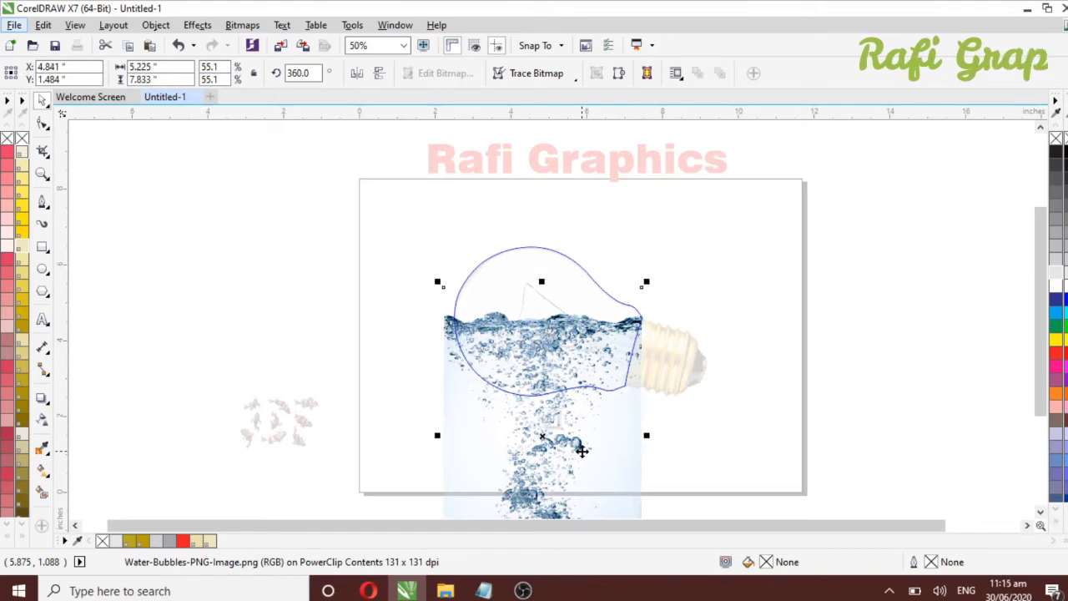
drag(581, 451, 583, 451)
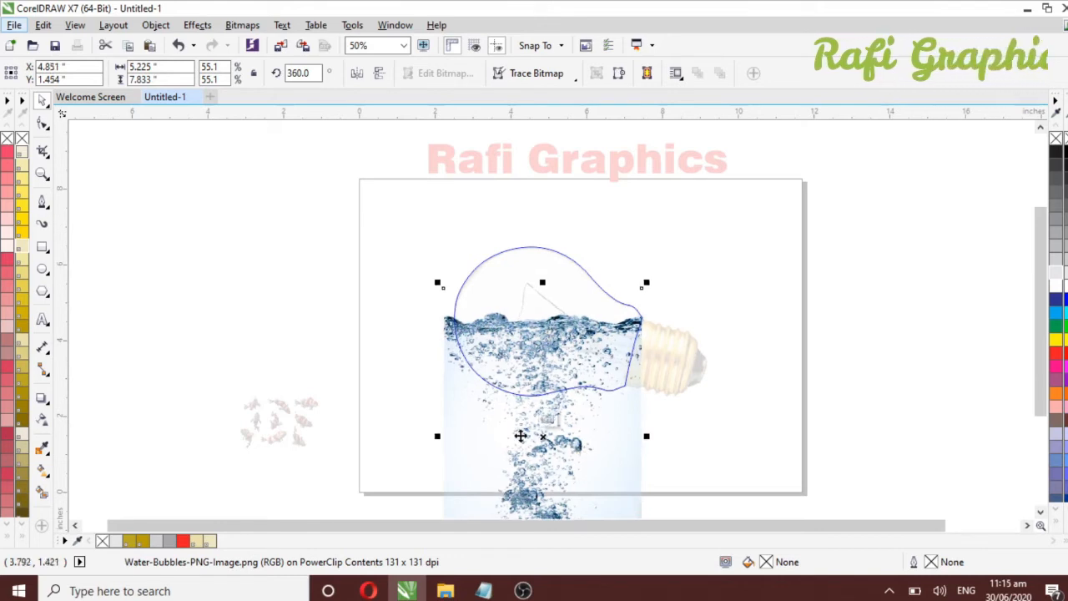
click(551, 419)
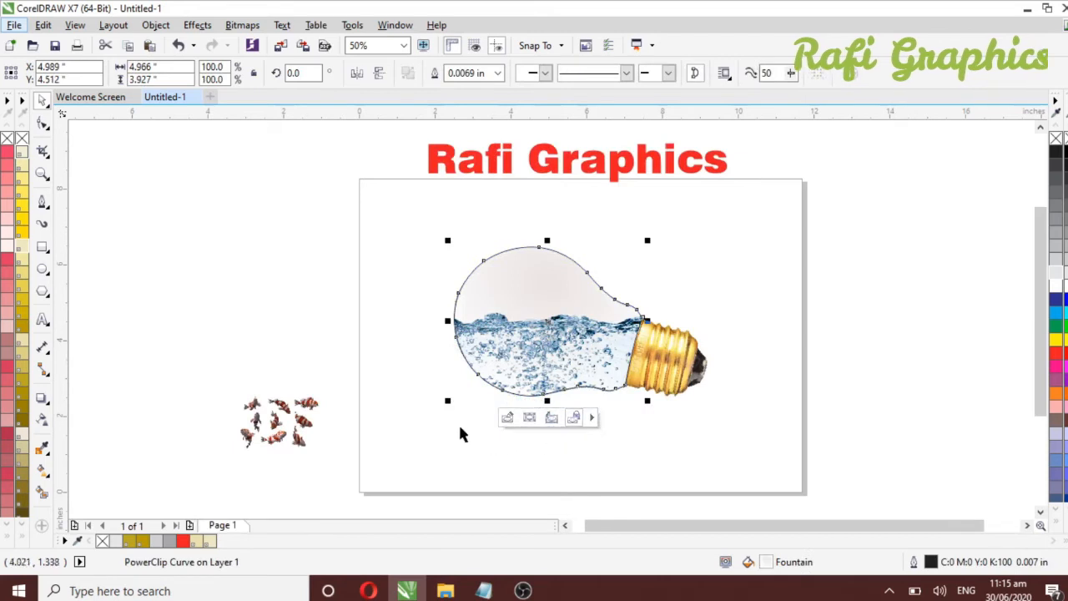
click(407, 407)
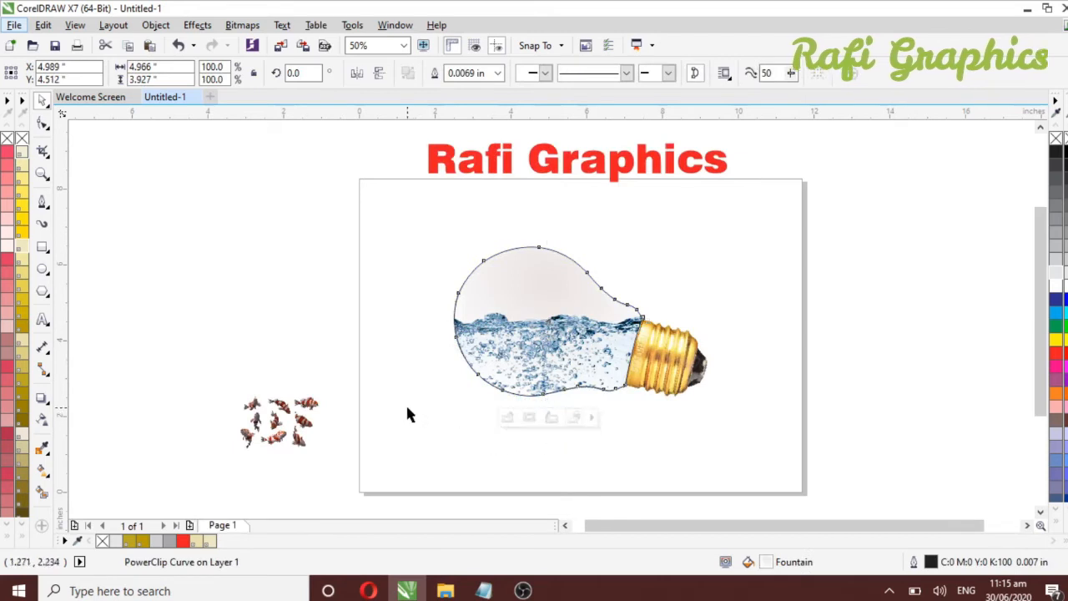
click(288, 412)
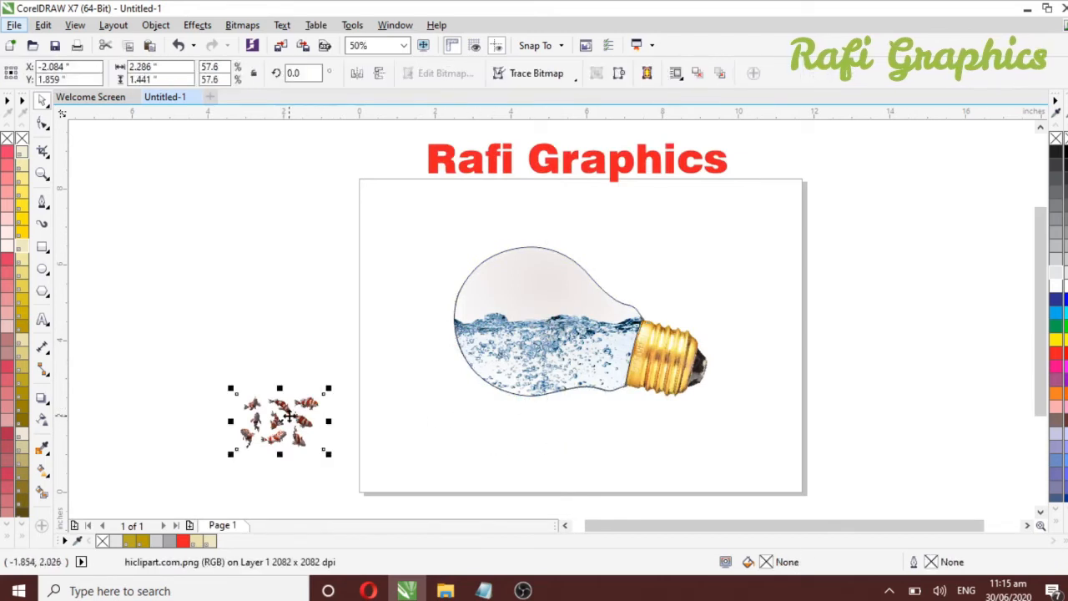
right_click(289, 414)
click(237, 354)
click(539, 307)
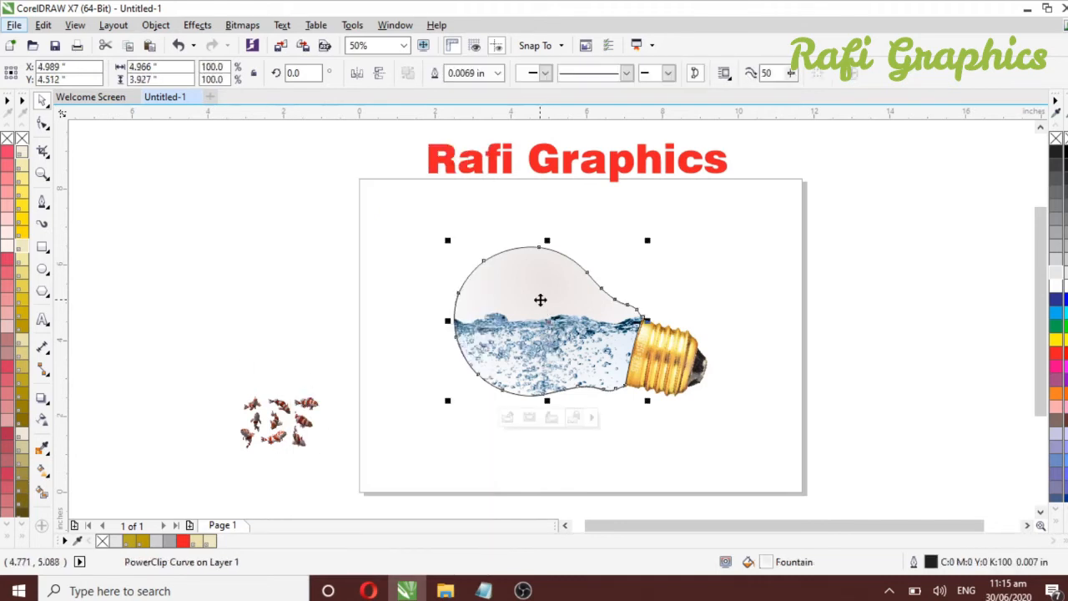
click(510, 418)
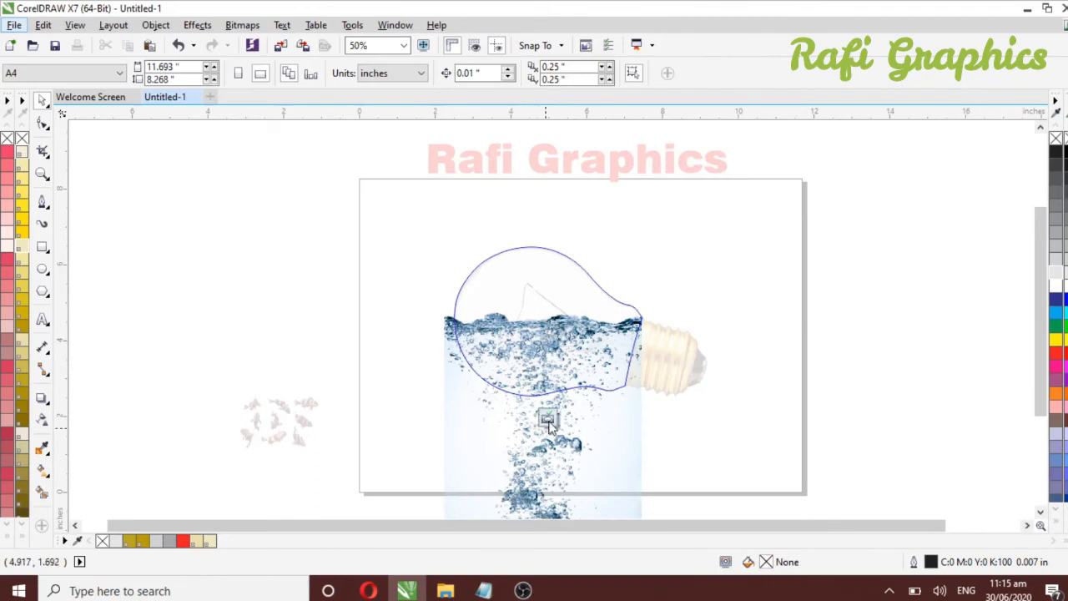
click(548, 420)
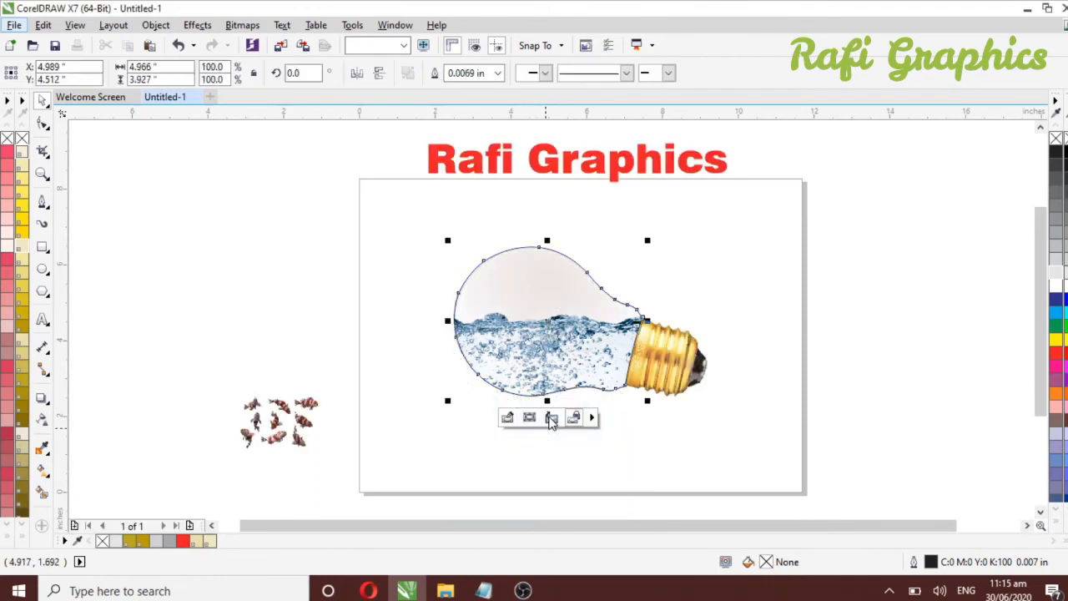
click(331, 336)
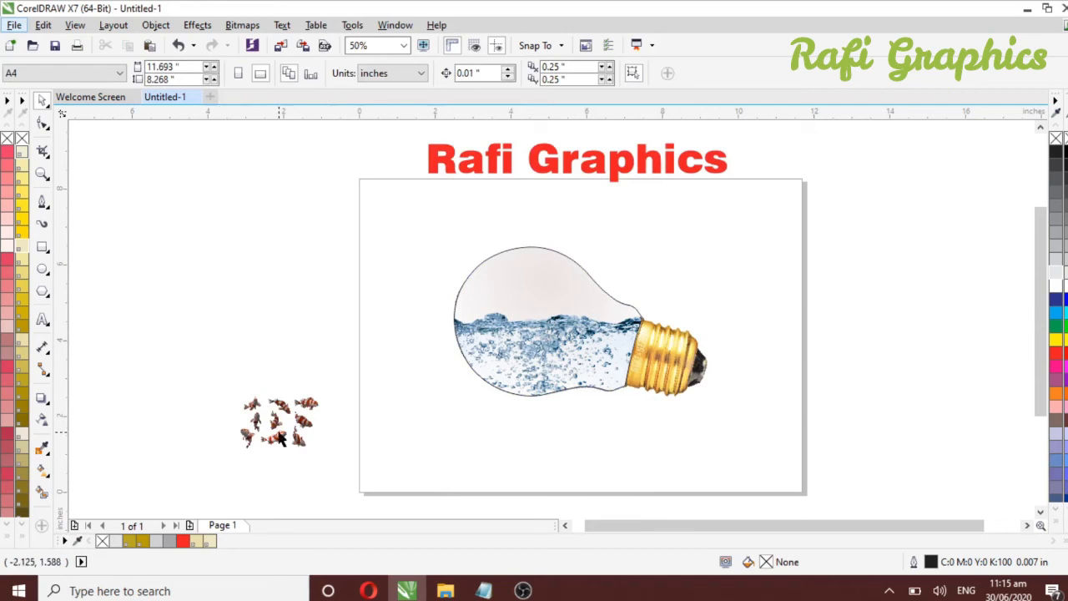
Place the fish image inside the water-filled bulb shape with PowerClip
click(280, 440)
right_click(279, 439)
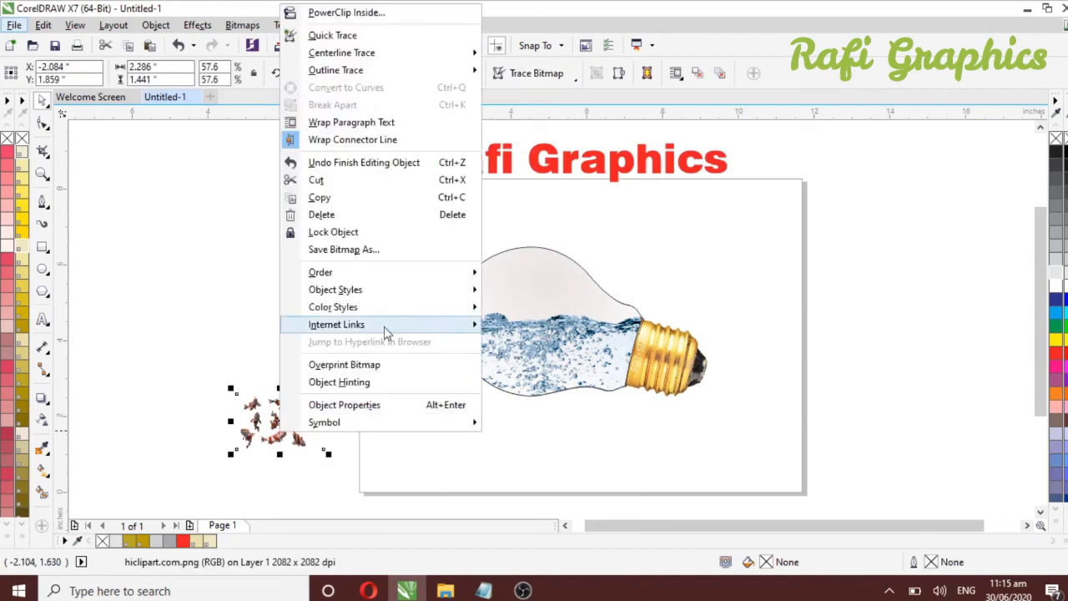
click(360, 20)
click(484, 332)
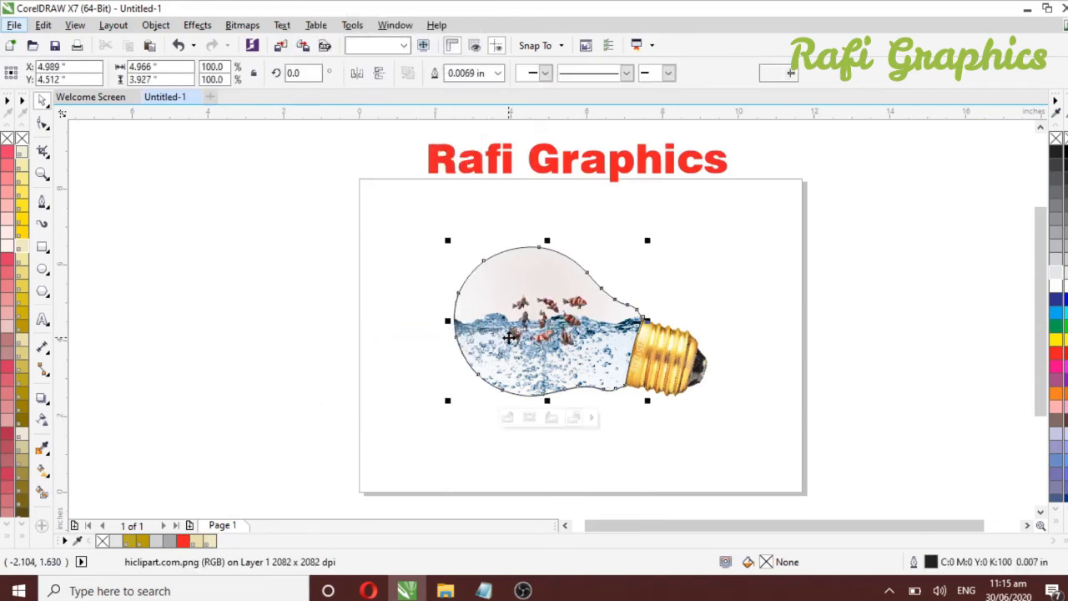
Edit the bulb's PowerClip contents, enlarging the fish image to about 3.83 × 2.41 in and moving it to about X 4.64, Y 4.13 in
scroll(517, 333, up, 2)
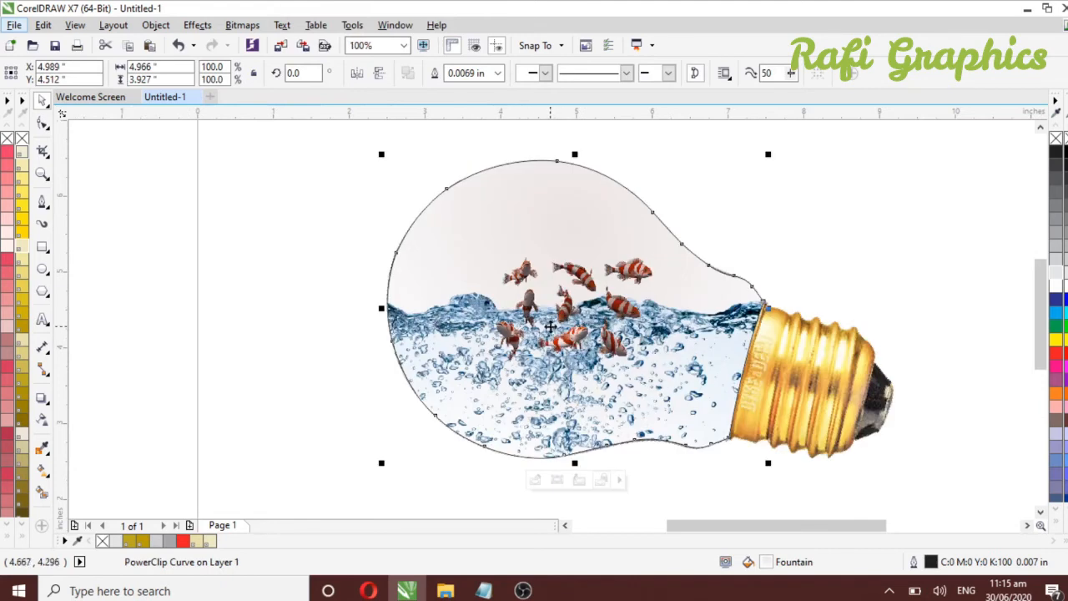
click(285, 261)
click(568, 311)
scroll(608, 281, down, 2)
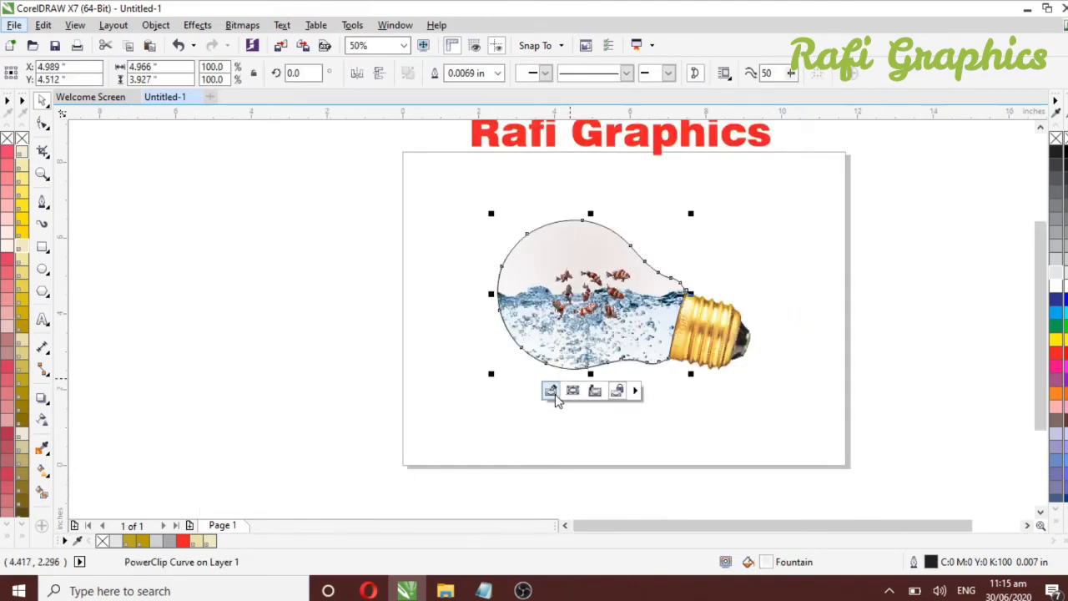
click(551, 390)
click(612, 298)
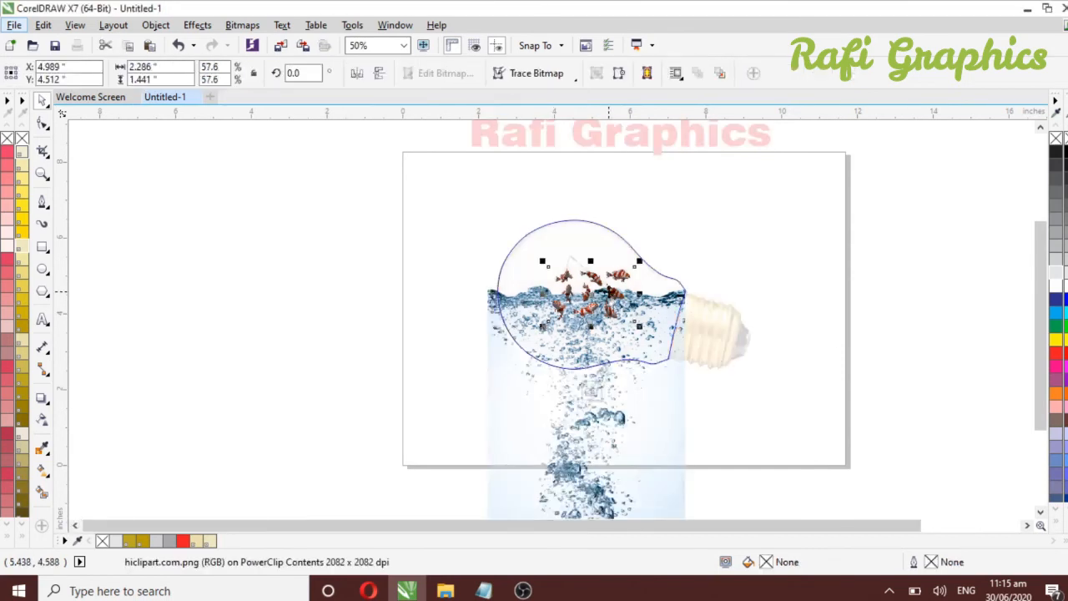
scroll(608, 292, up, 2)
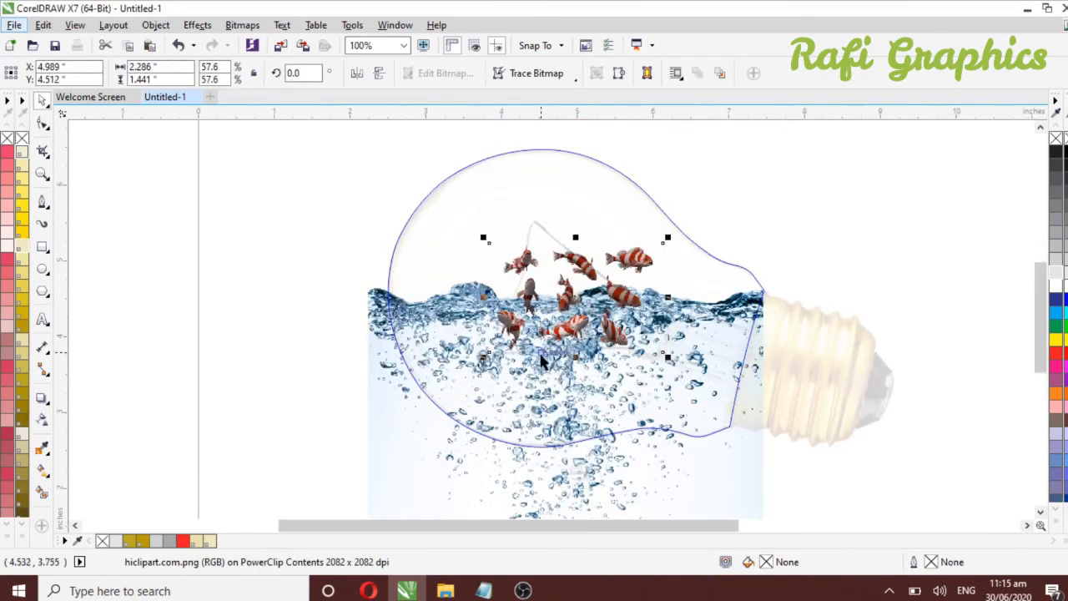
drag(667, 241, 738, 194)
drag(581, 308, 569, 318)
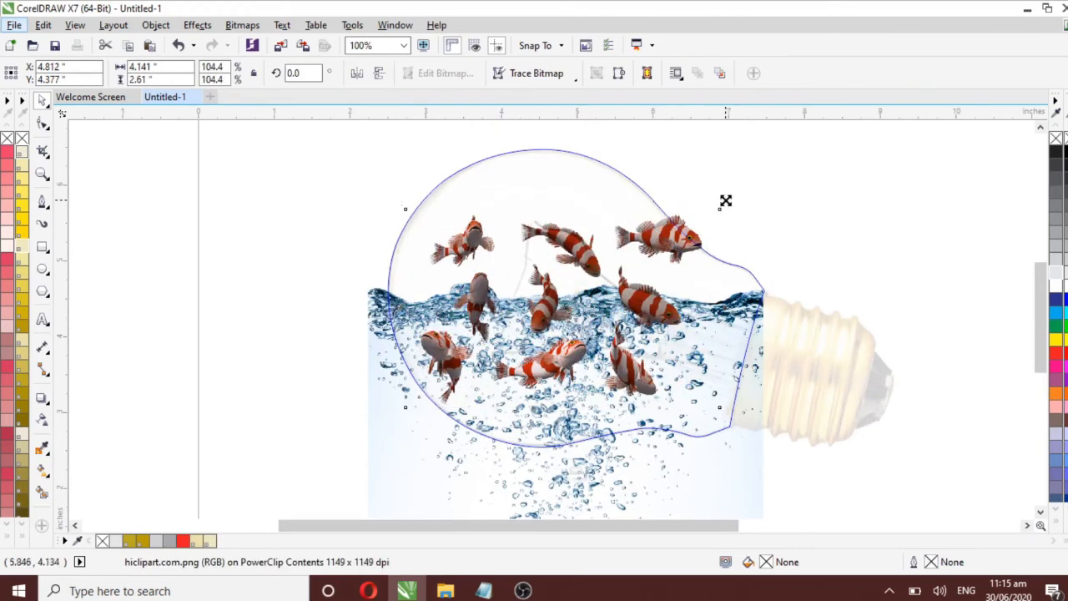
drag(725, 203, 695, 225)
drag(555, 315, 550, 328)
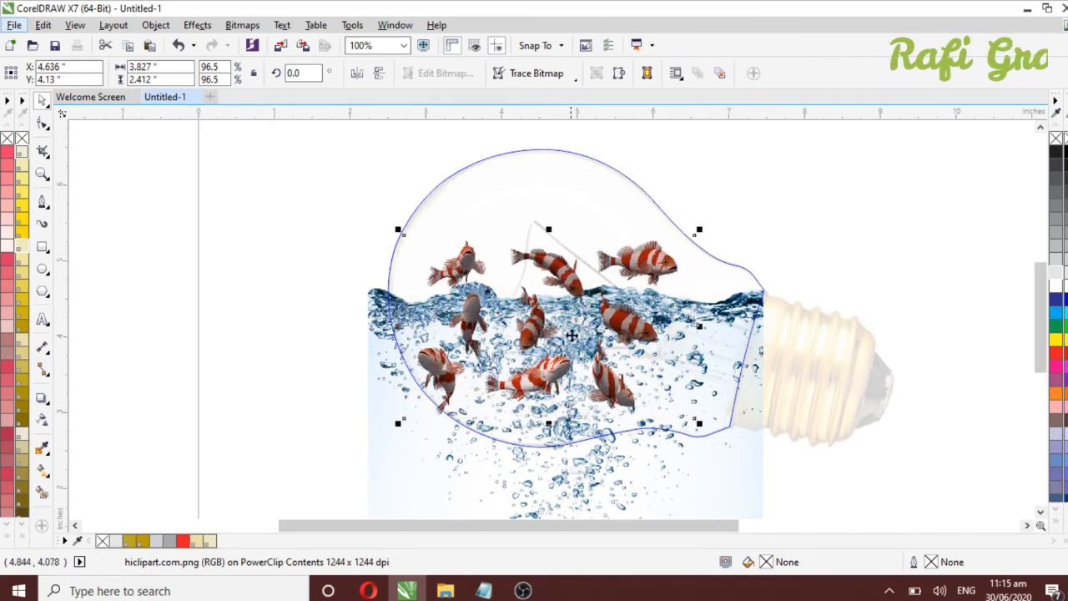
Send the fish image behind the water image and nudge it right and slightly down to X 4.746, Y 4.11 in
key(shift+Page_Down)
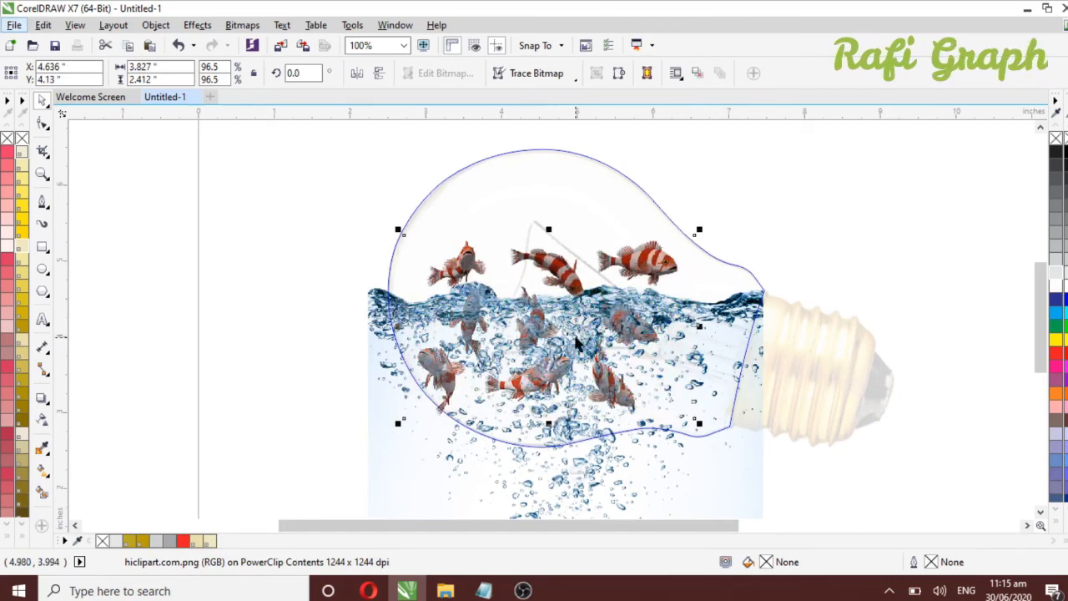
key(Right)
key(Right)
key(Right)
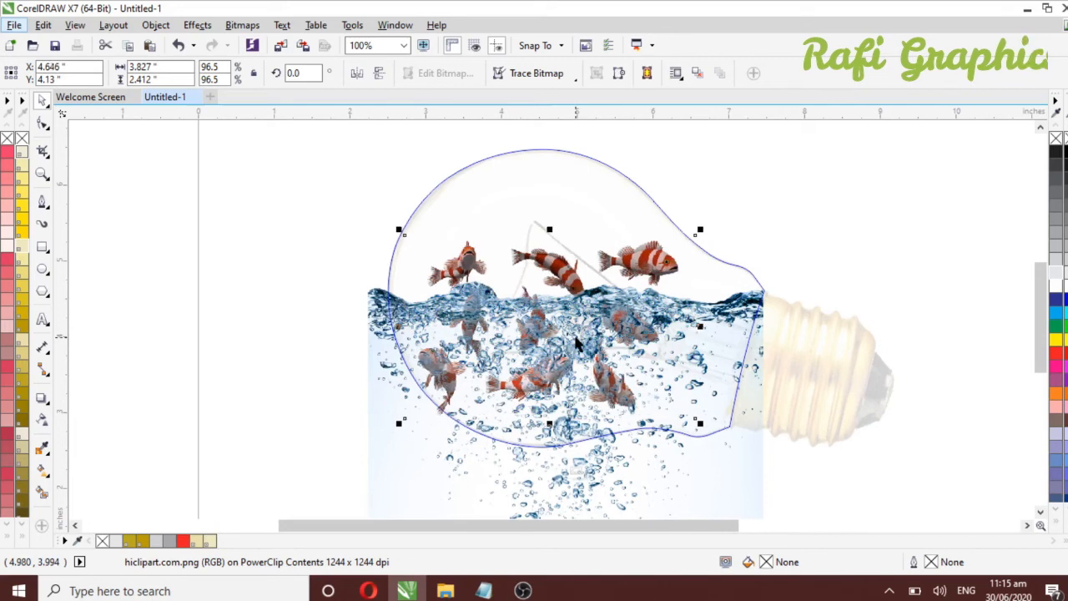
key(Right)
key(Right)
key(Right)
key(Right)
key(Right)
key(Right)
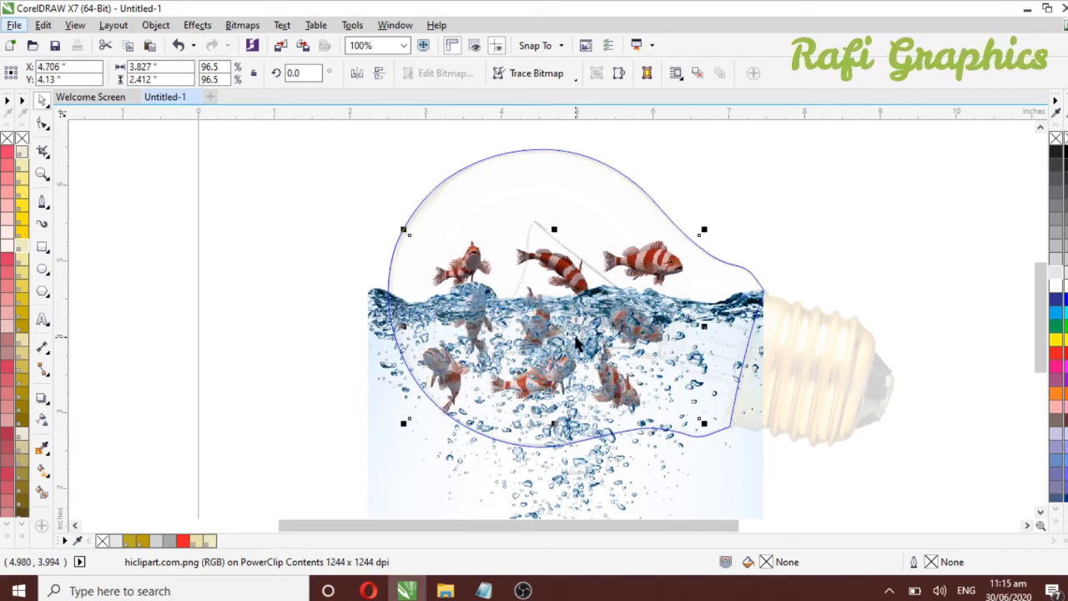
key(Down)
key(Down)
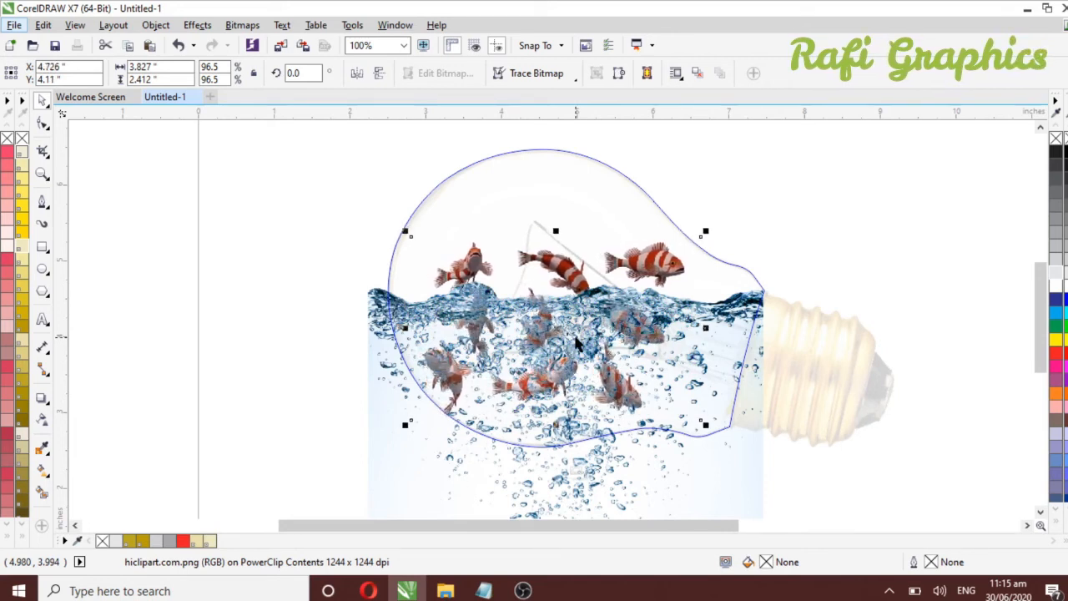
key(Right)
key(Right)
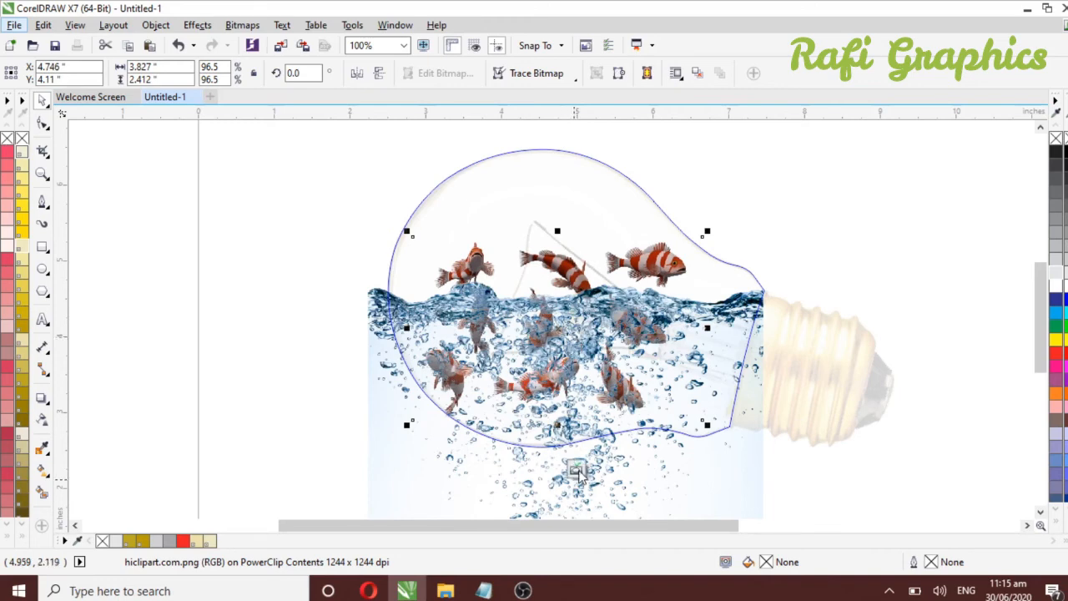
Finish editing the bulb's PowerClip contents and deselect the bulb shape
click(575, 471)
click(269, 352)
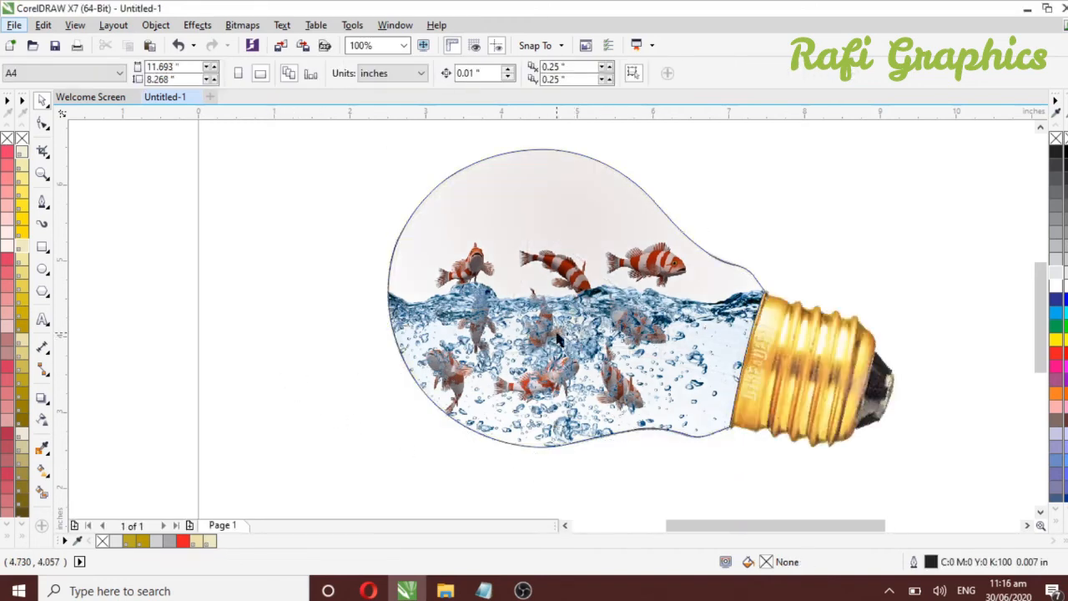
Remove the outline from the bulb-shaped PowerClip curve
scroll(558, 337, down, 2)
drag(419, 217, 669, 401)
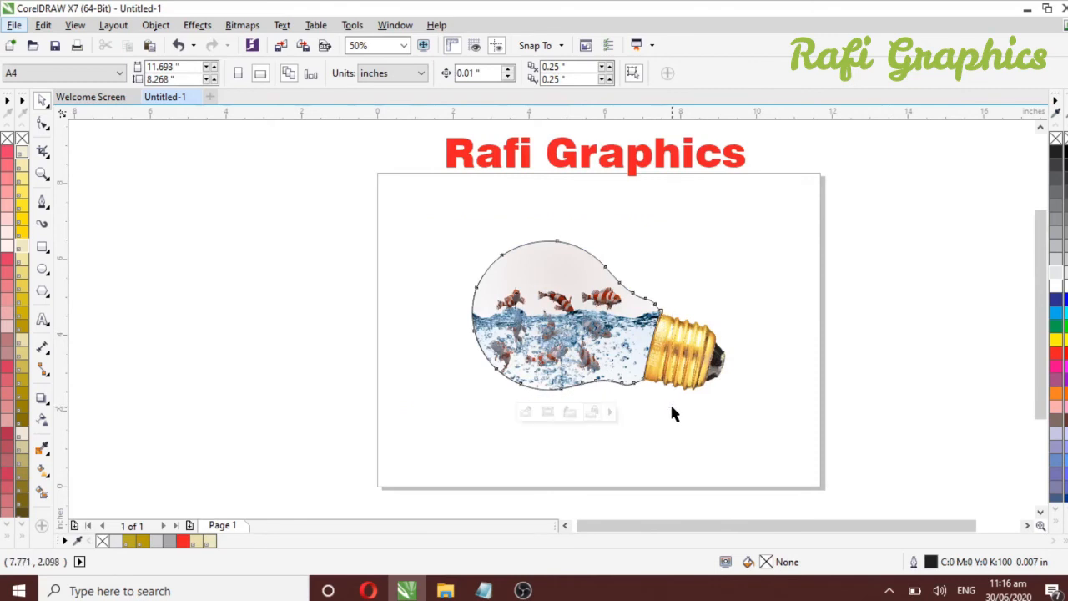
right_click(1055, 139)
click(734, 336)
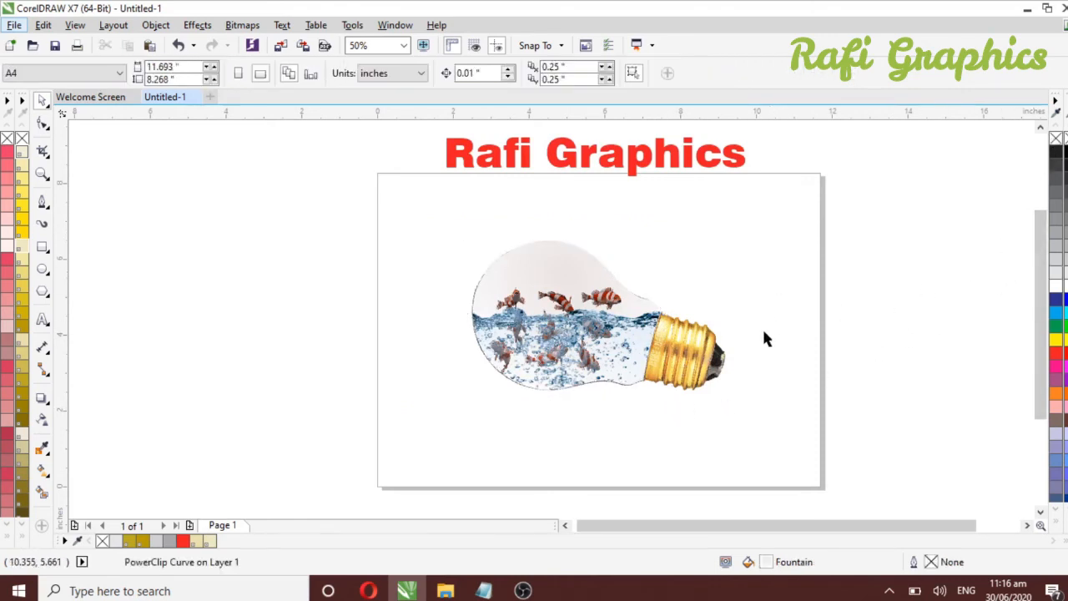
Unlock the original bulb image and select it together with the PowerClip bulb shape
right_click(704, 354)
click(752, 377)
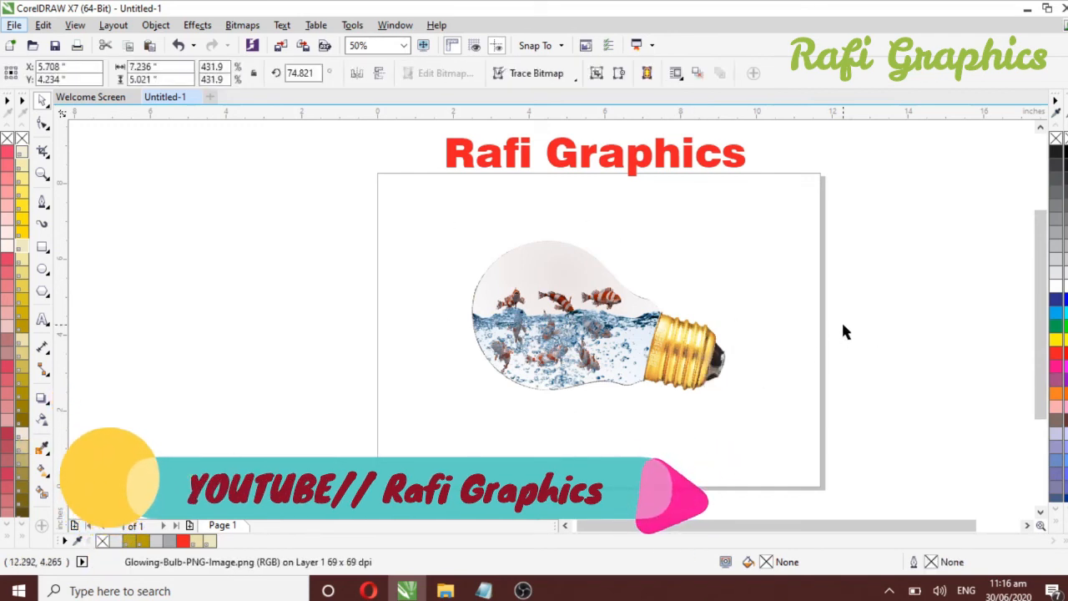
click(448, 215)
drag(401, 203, 771, 441)
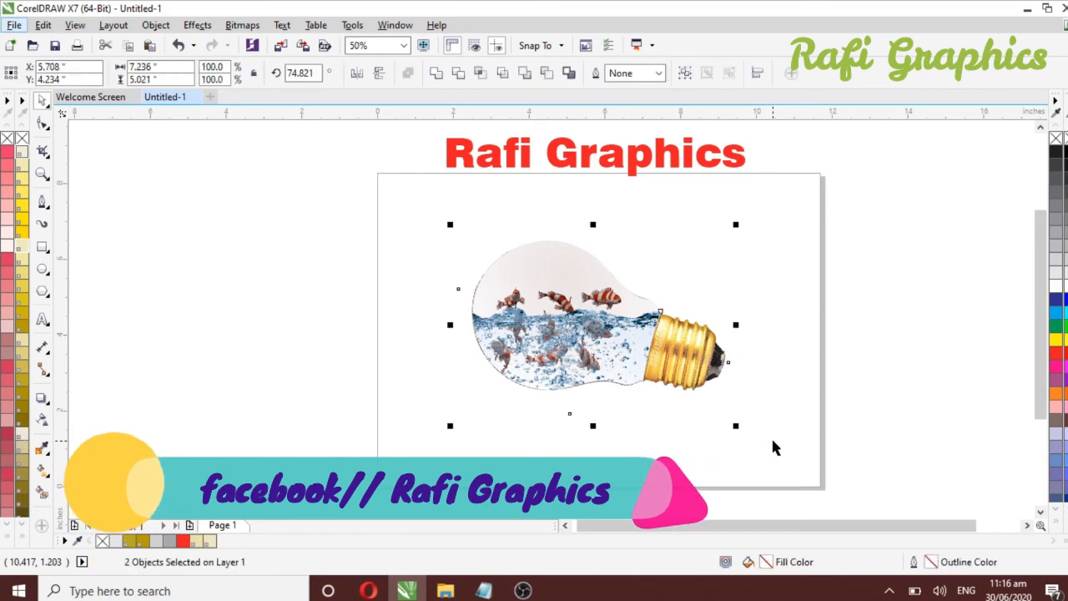
Undo the bulb image's unlocking and the outline removal, leaving nothing selected
key(Tab)
key(Tab)
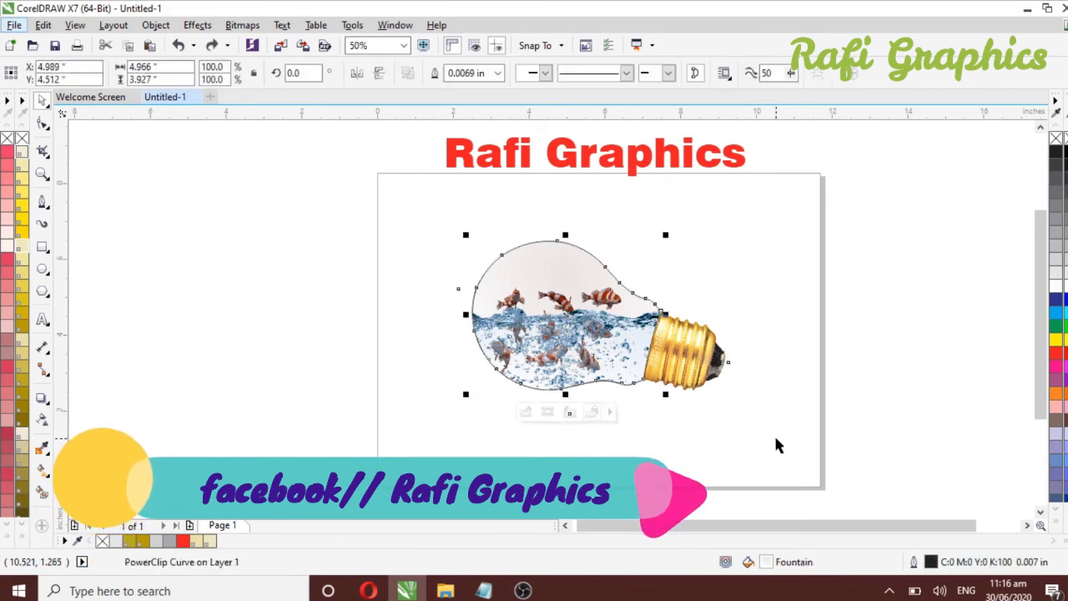
key(Escape)
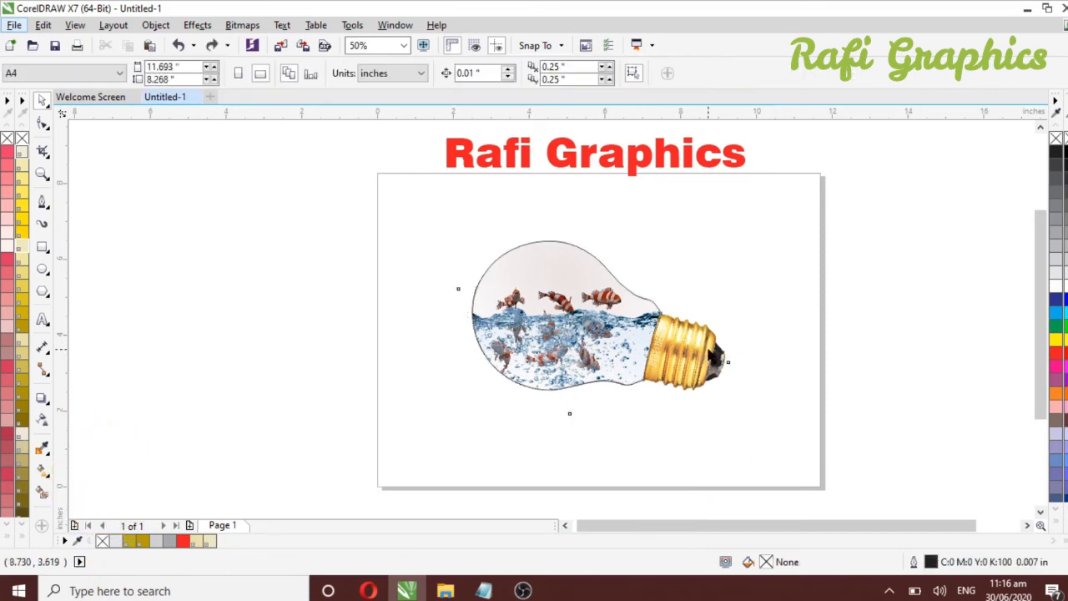
Unlock the original bulb image, group it with the PowerClip bulb shape, and deselect the group
right_click(707, 355)
click(756, 372)
click(880, 369)
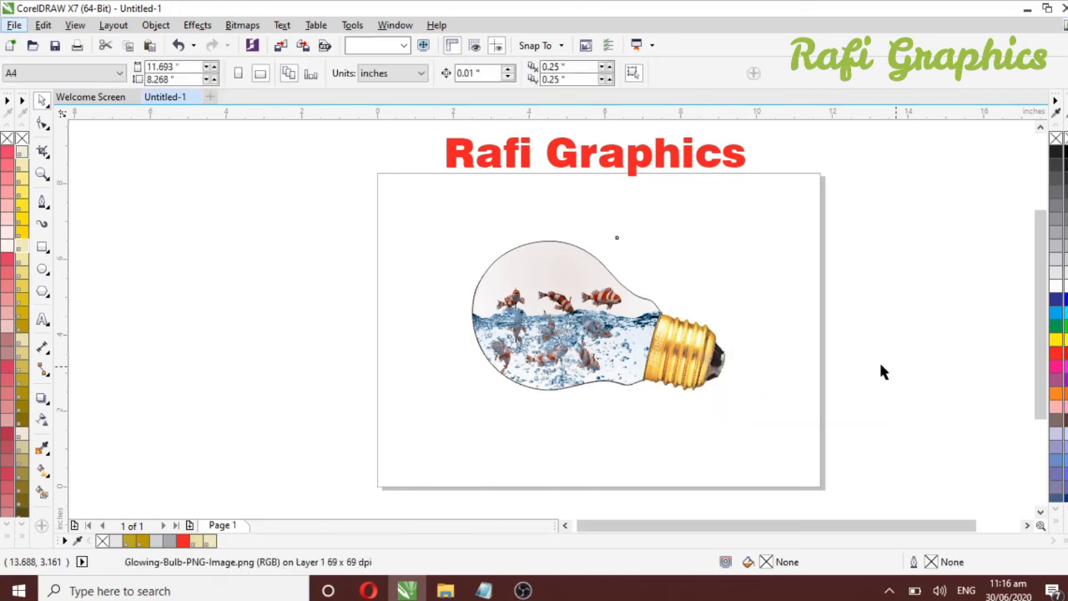
drag(490, 283, 779, 432)
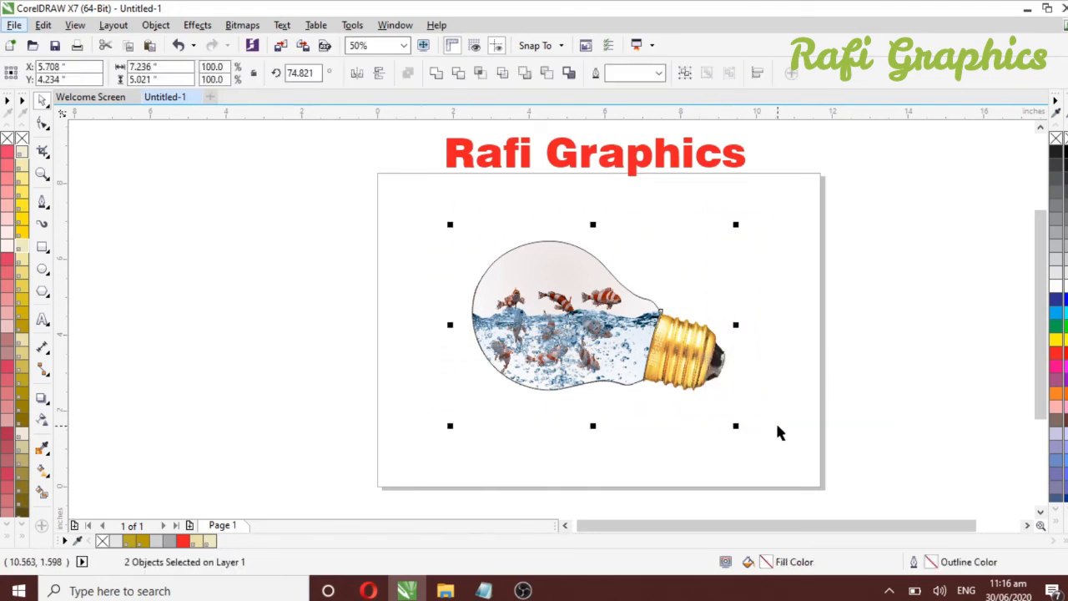
click(684, 73)
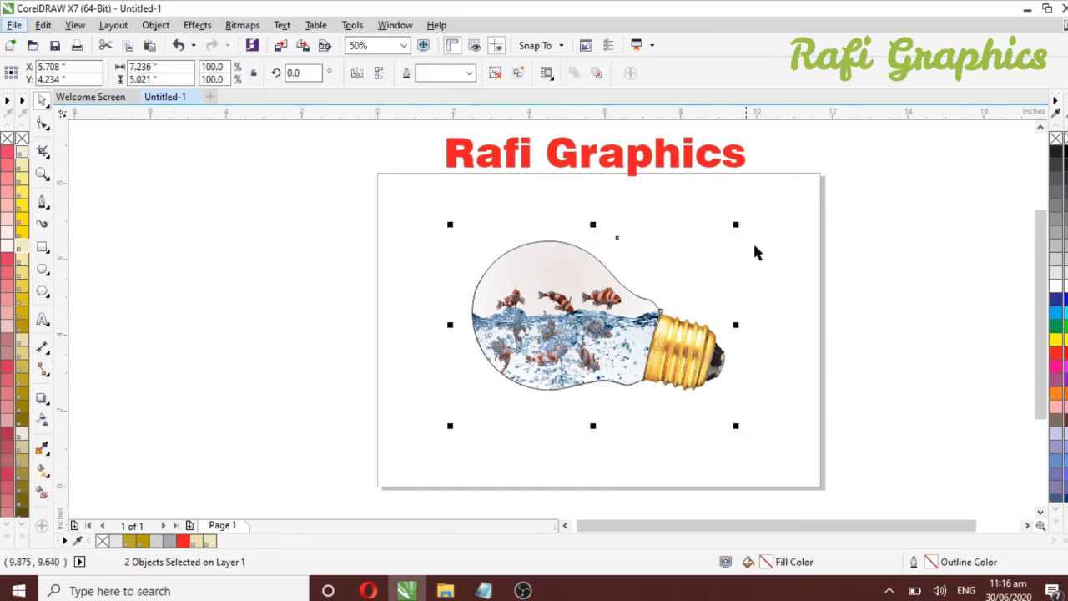
click(786, 303)
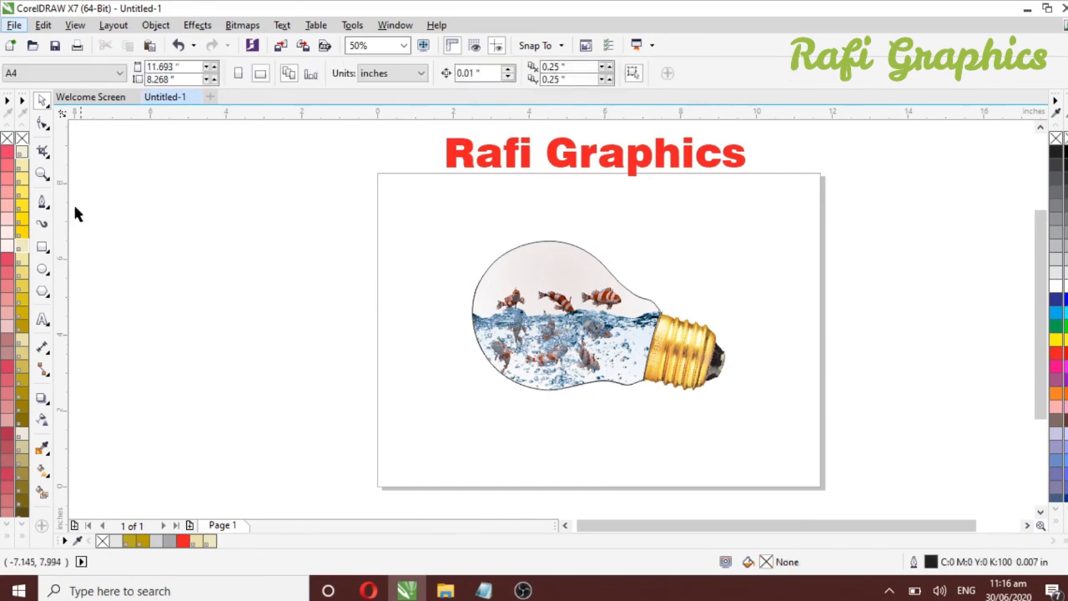
Examine the finished bulb composition up close, including the water, fish and glass edge
click(42, 173)
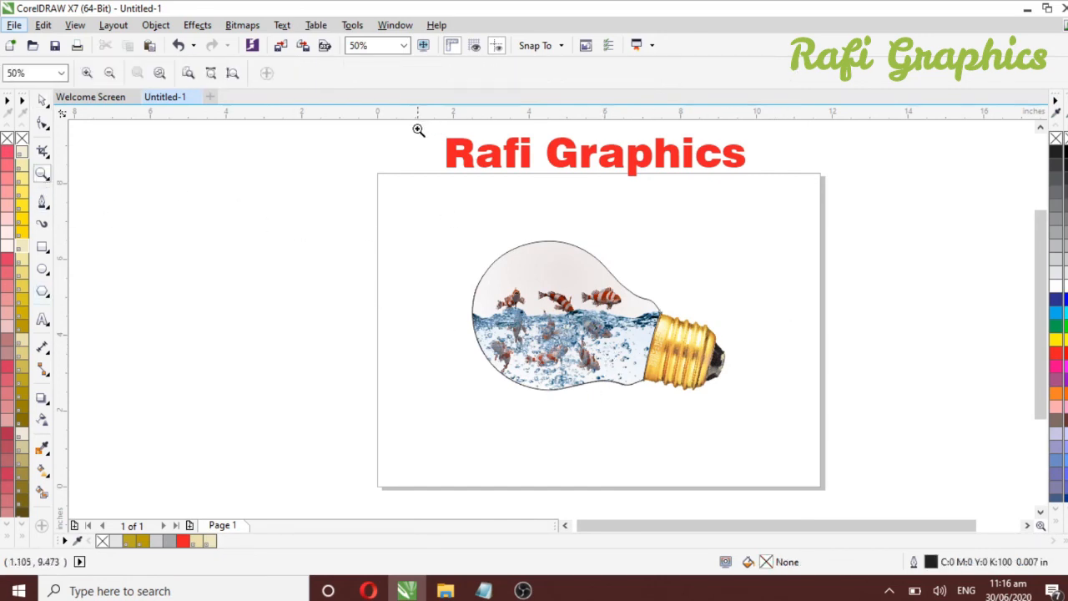
drag(417, 144, 796, 417)
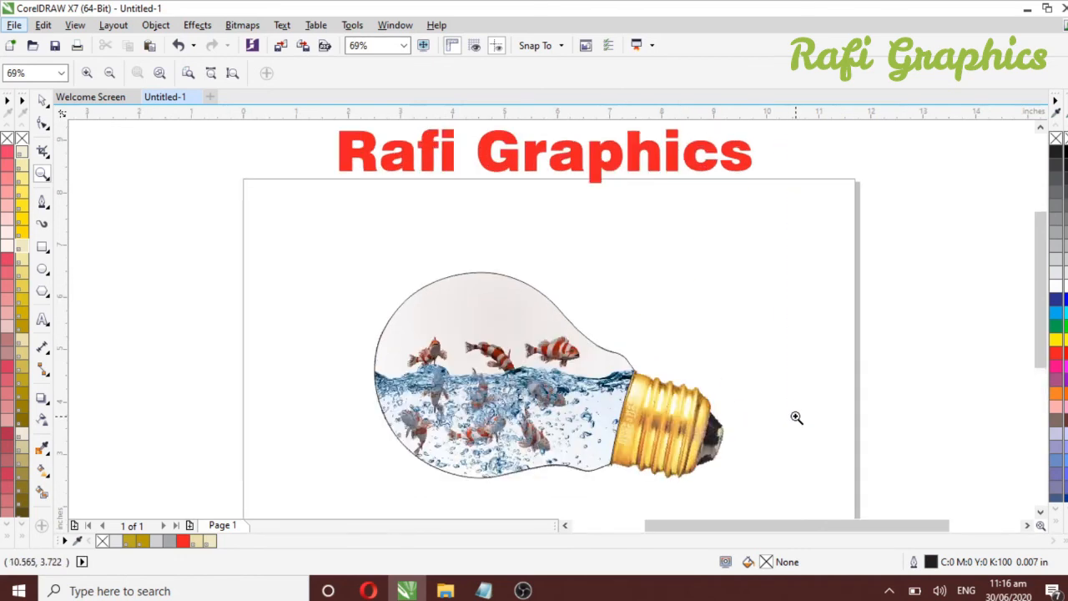
drag(293, 236, 734, 500)
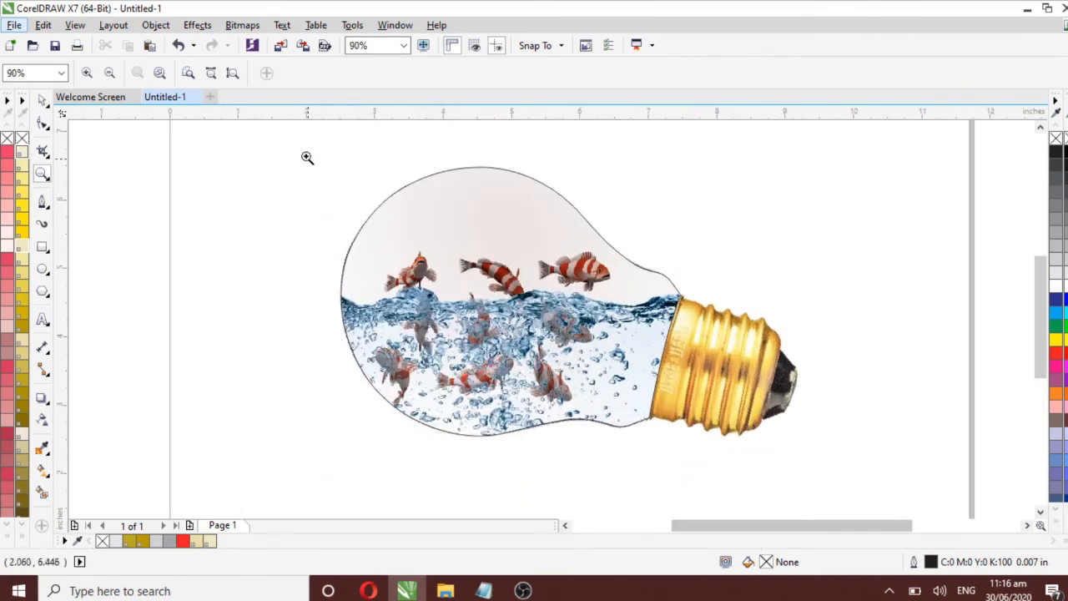
drag(424, 248, 822, 470)
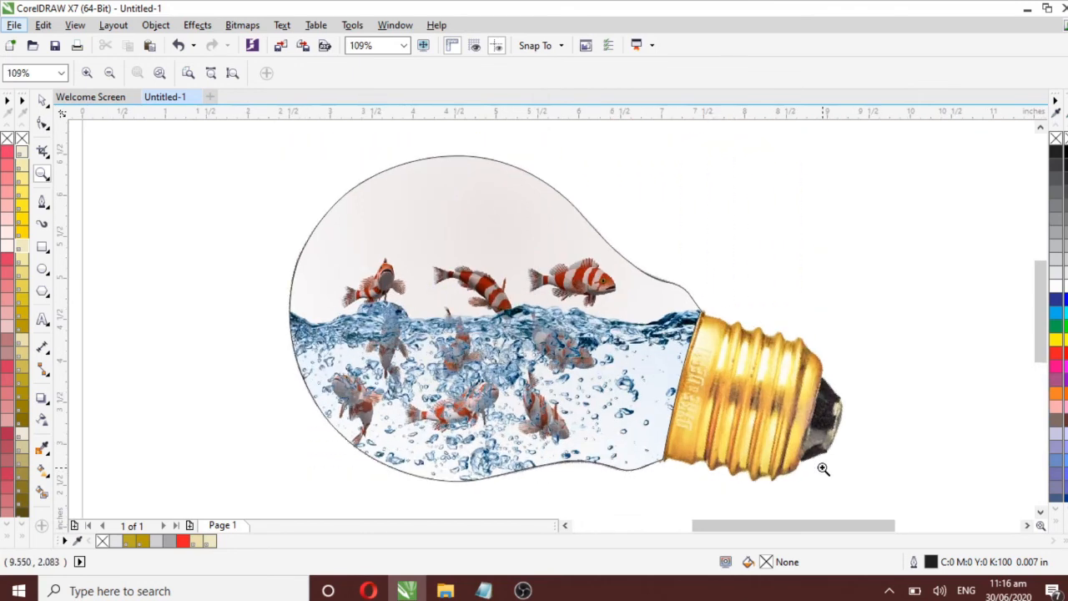
click(42, 101)
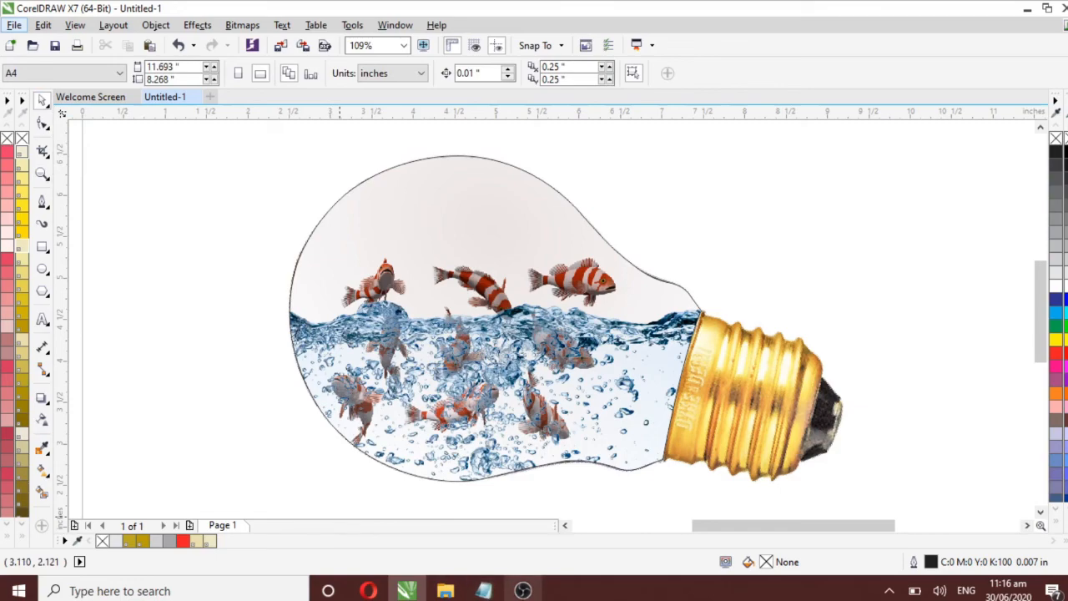
click(522, 590)
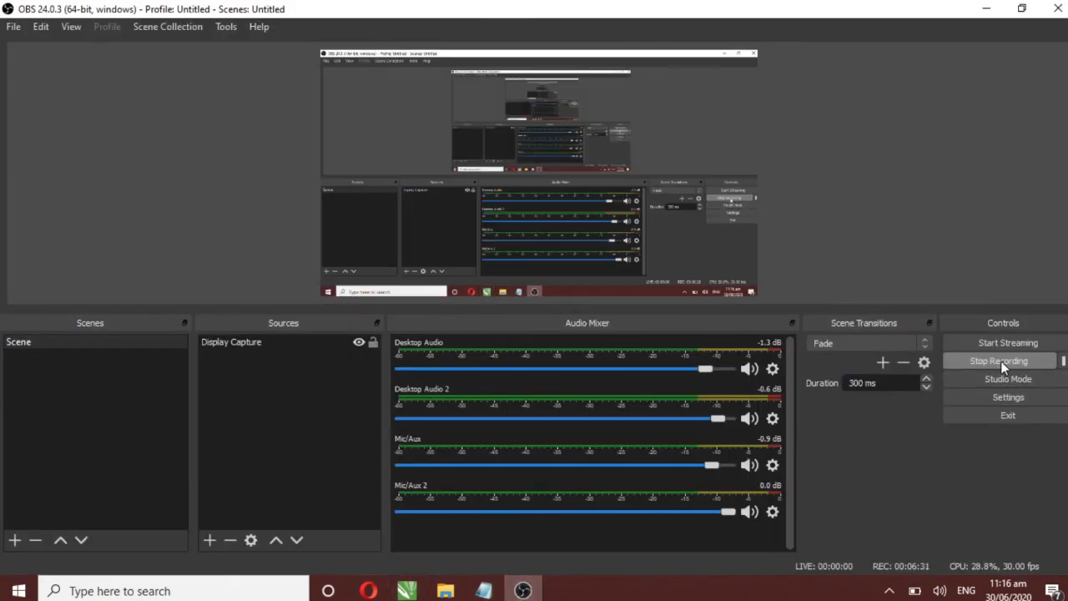
click(1000, 360)
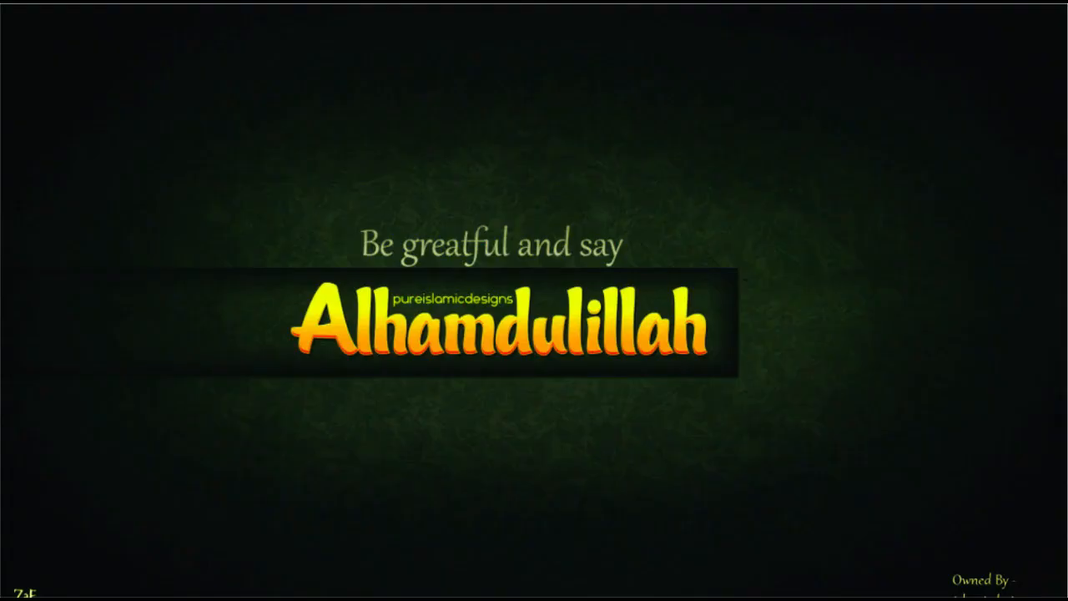